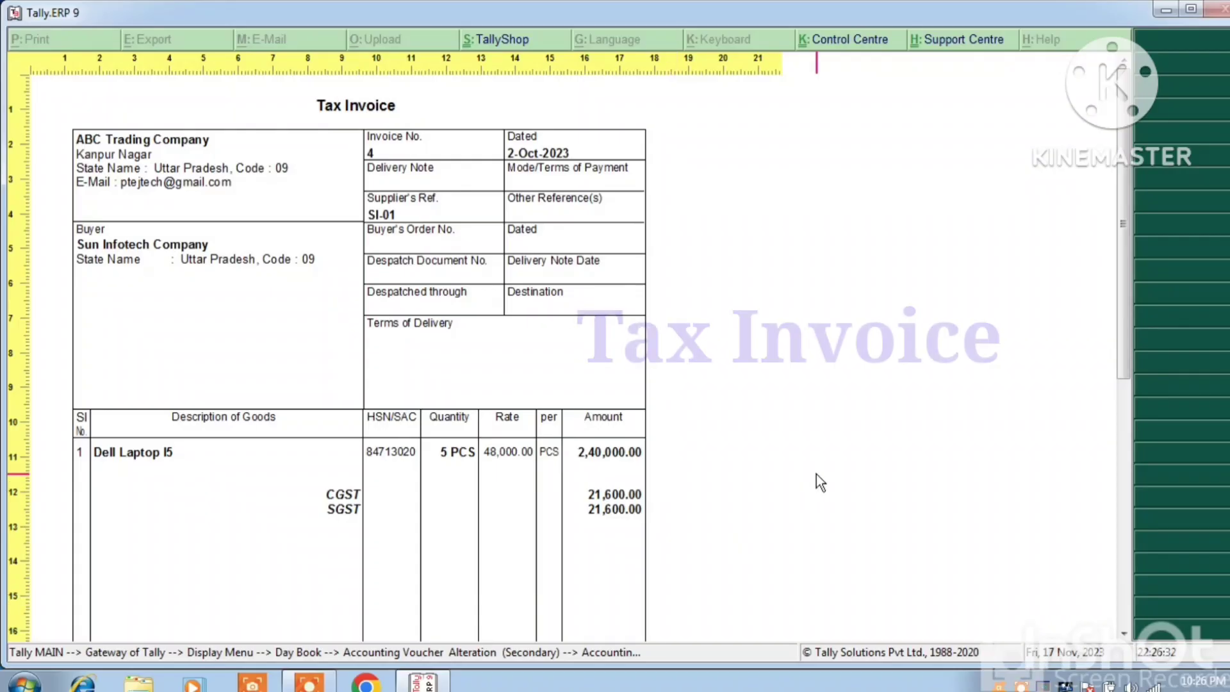
Review the sample tax invoice for Sun Infotech Company from the header down to the tax summary.
{"action": "scroll", "coordinate": [817, 474], "scroll_direction": "down", "scroll_amount": 5}
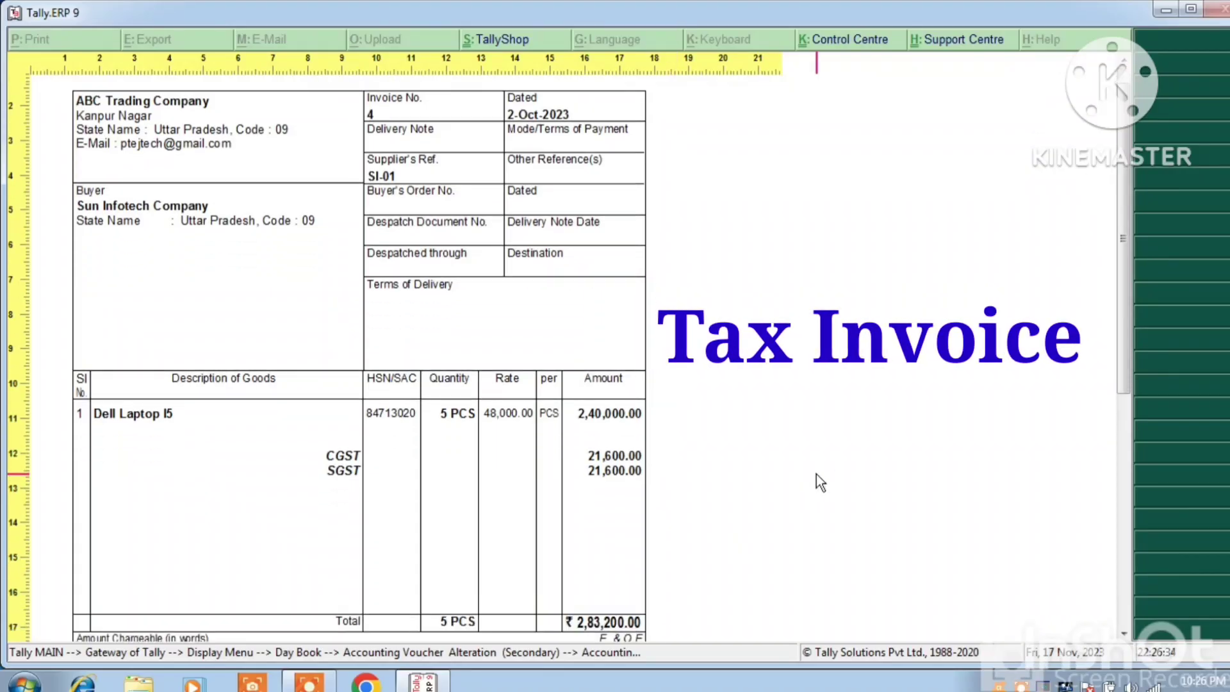
{"action": "scroll", "coordinate": [816, 474], "scroll_direction": "down", "scroll_amount": 4}
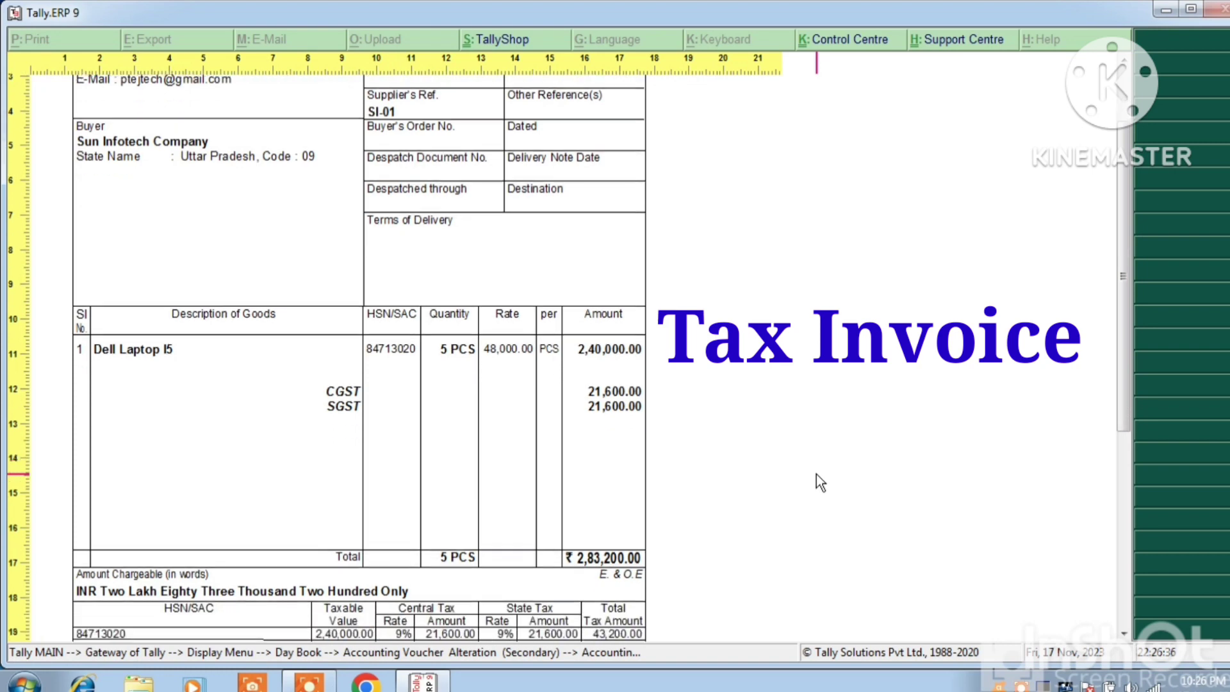
{"action": "scroll", "coordinate": [817, 475], "scroll_direction": "down", "scroll_amount": 4}
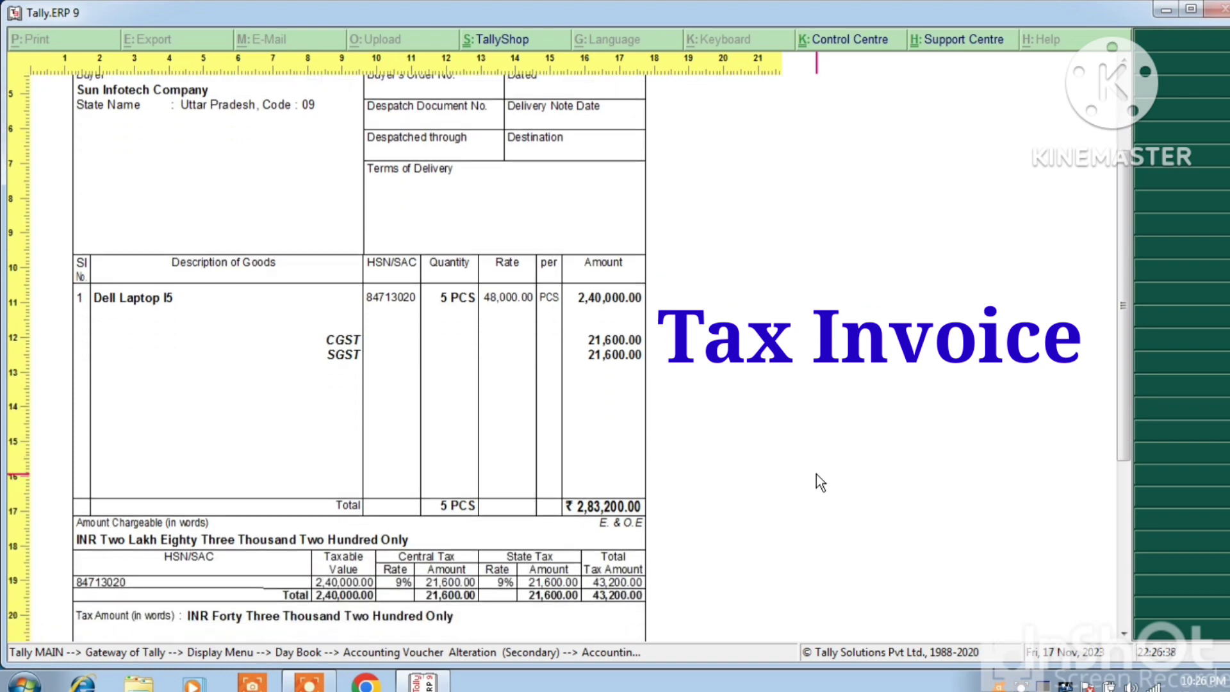
{"action": "scroll", "coordinate": [817, 474], "scroll_direction": "down", "scroll_amount": 3}
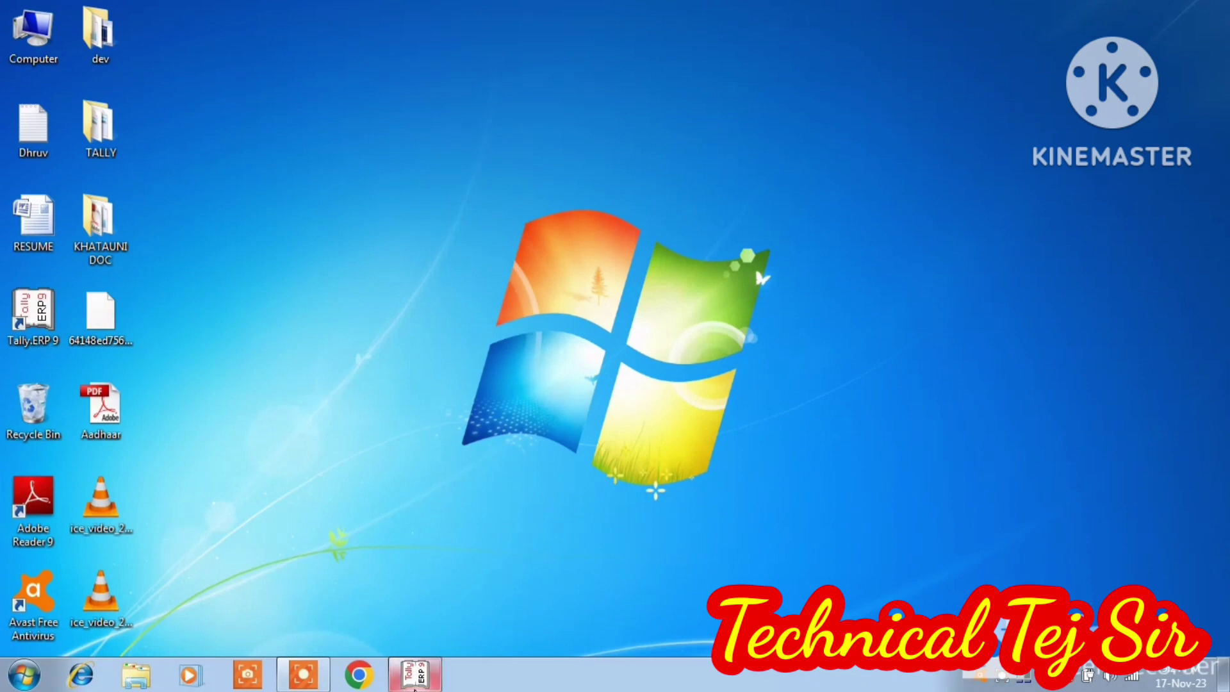
Switch to Tally.ERP 9 and open a new sales voucher for ABC Trading Company.
{"action": "mouse_move", "coordinate": [415, 687]}
{"action": "left_click", "coordinate": [380, 519]}
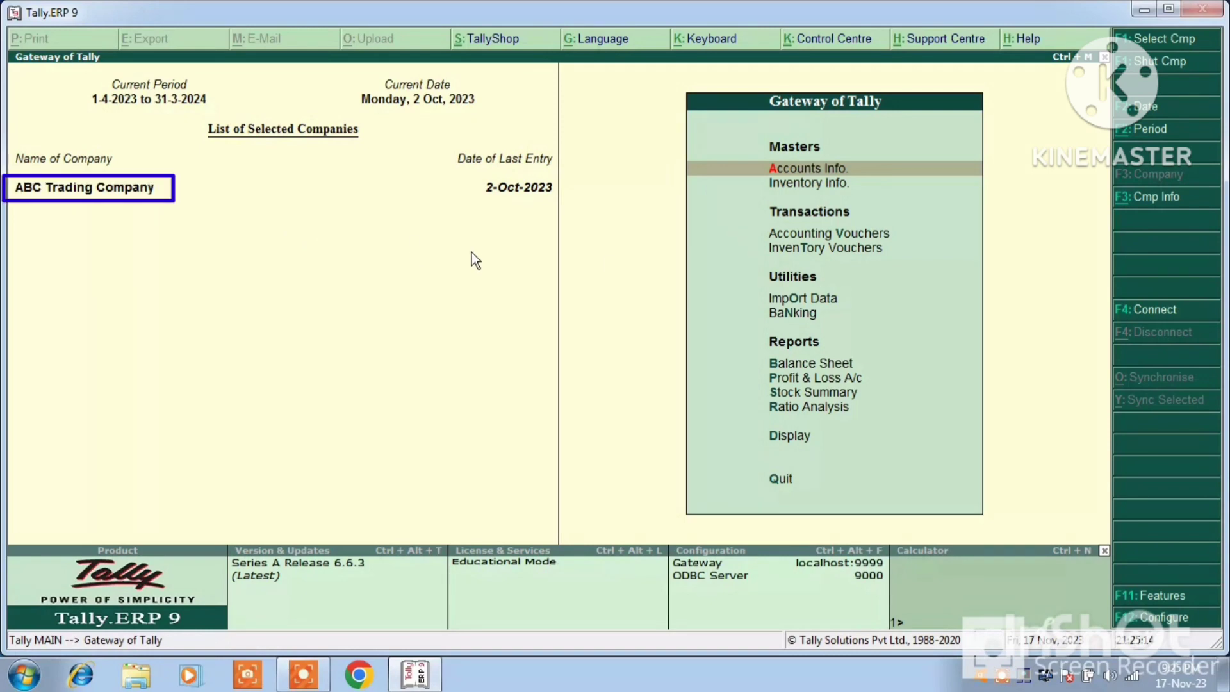
{"action": "left_click", "coordinate": [807, 235]}
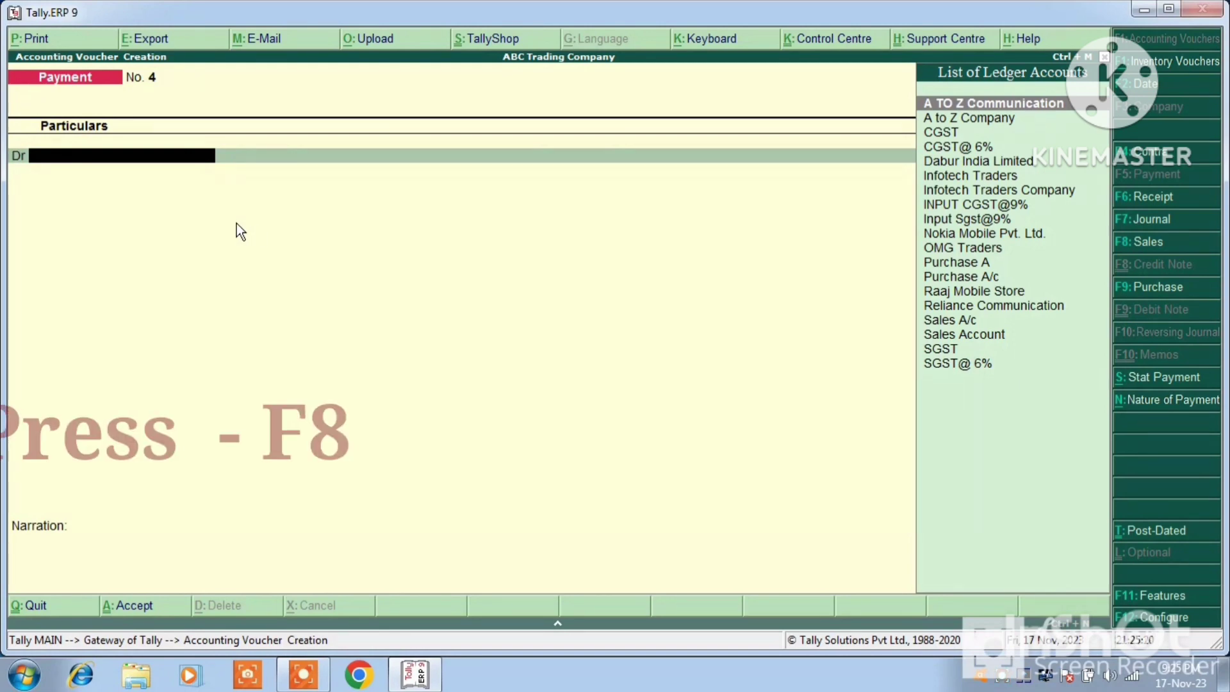
{"action": "left_click", "coordinate": [1135, 250]}
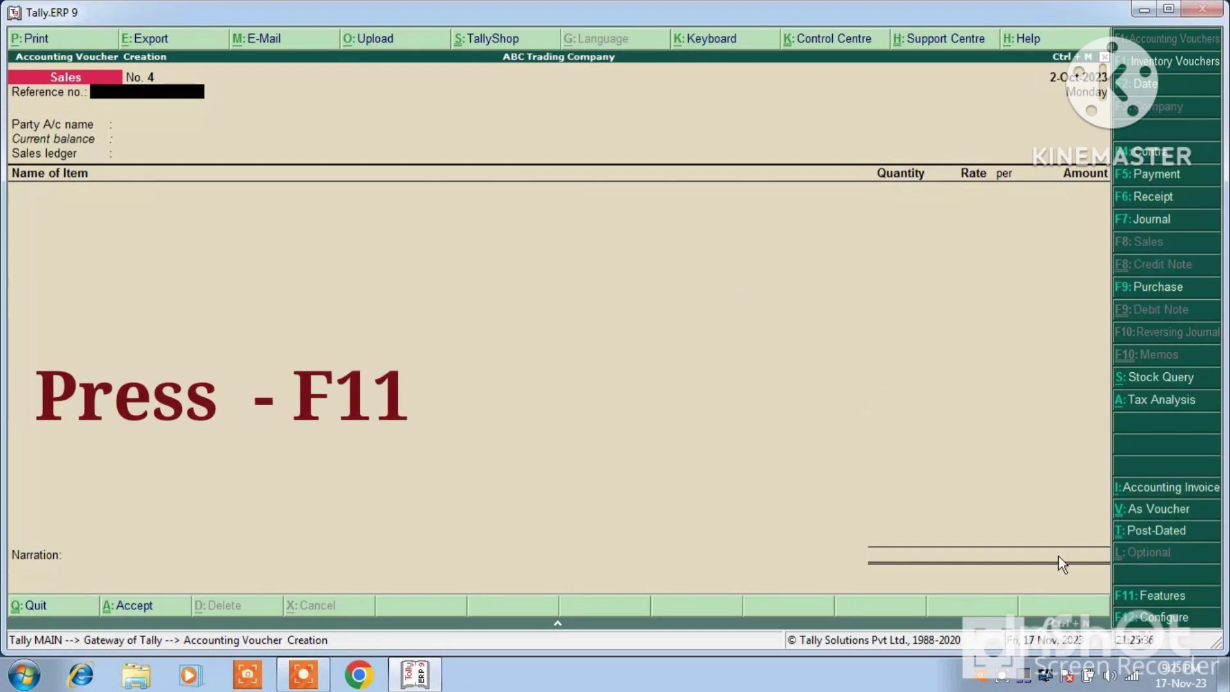
Set the company's inventory feature for separate actual and billed quantity columns to Yes.
{"action": "left_click", "coordinate": [1141, 596]}
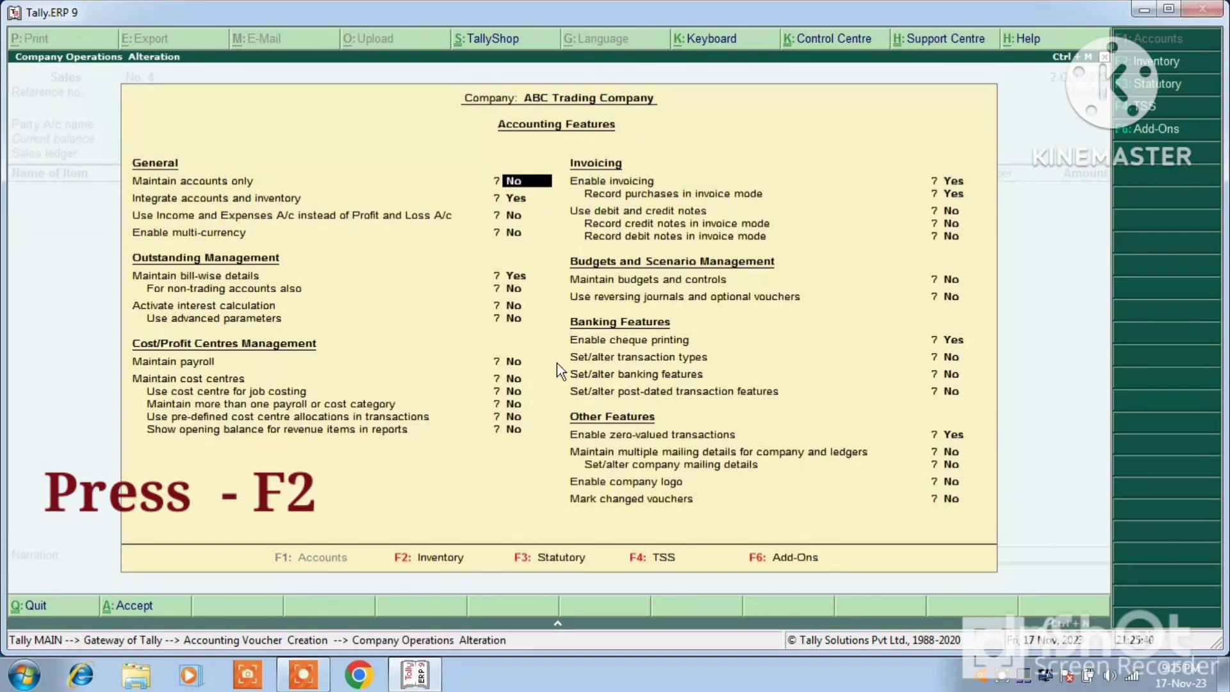
{"action": "key", "text": "F2"}
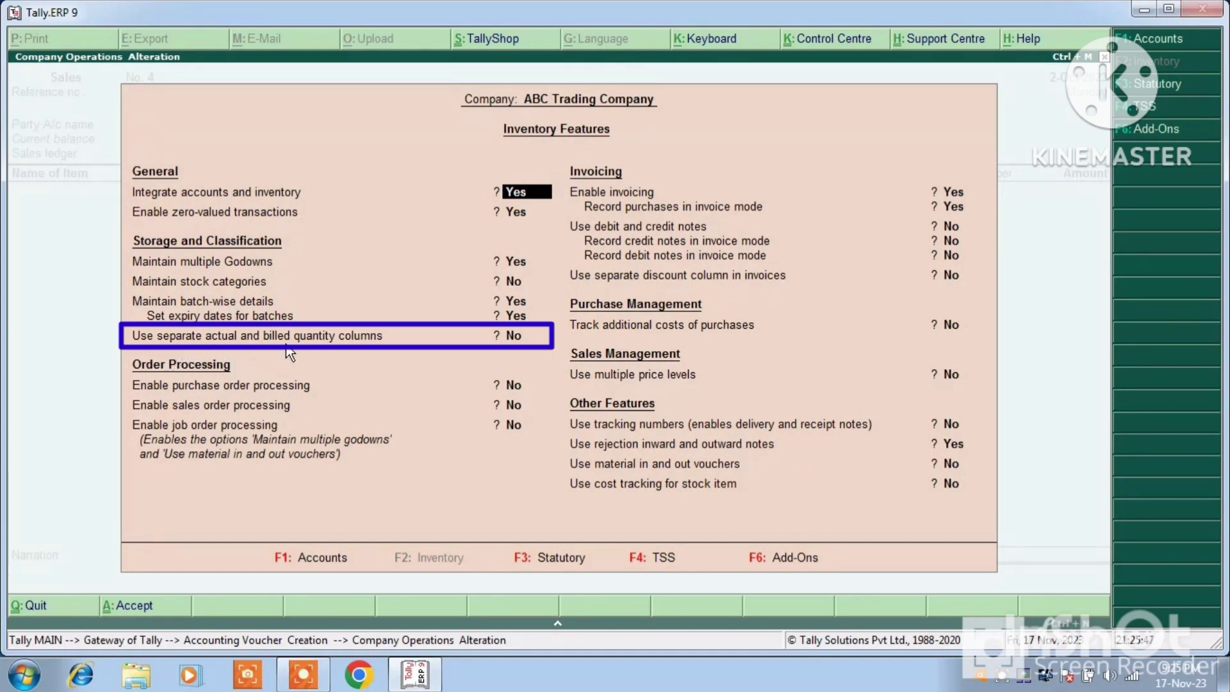
{"action": "left_click", "coordinate": [515, 337]}
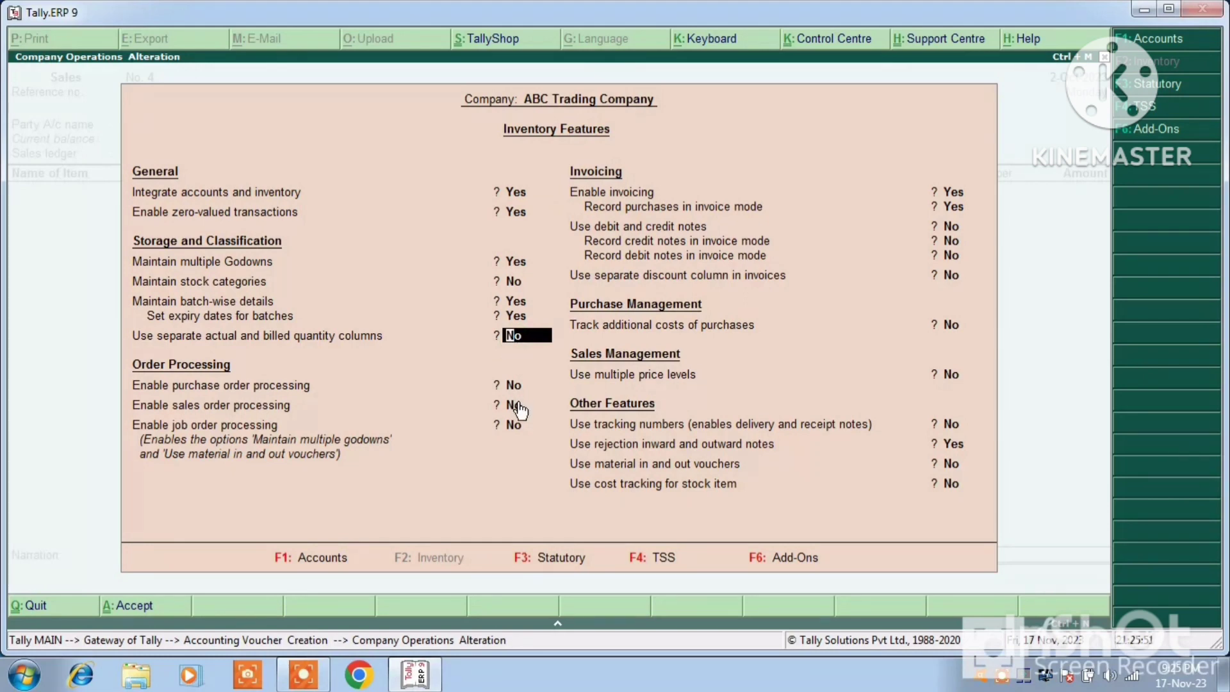
{"action": "type", "text": "Y"}
{"action": "key", "text": "Return"}
{"action": "key", "text": "Return"}
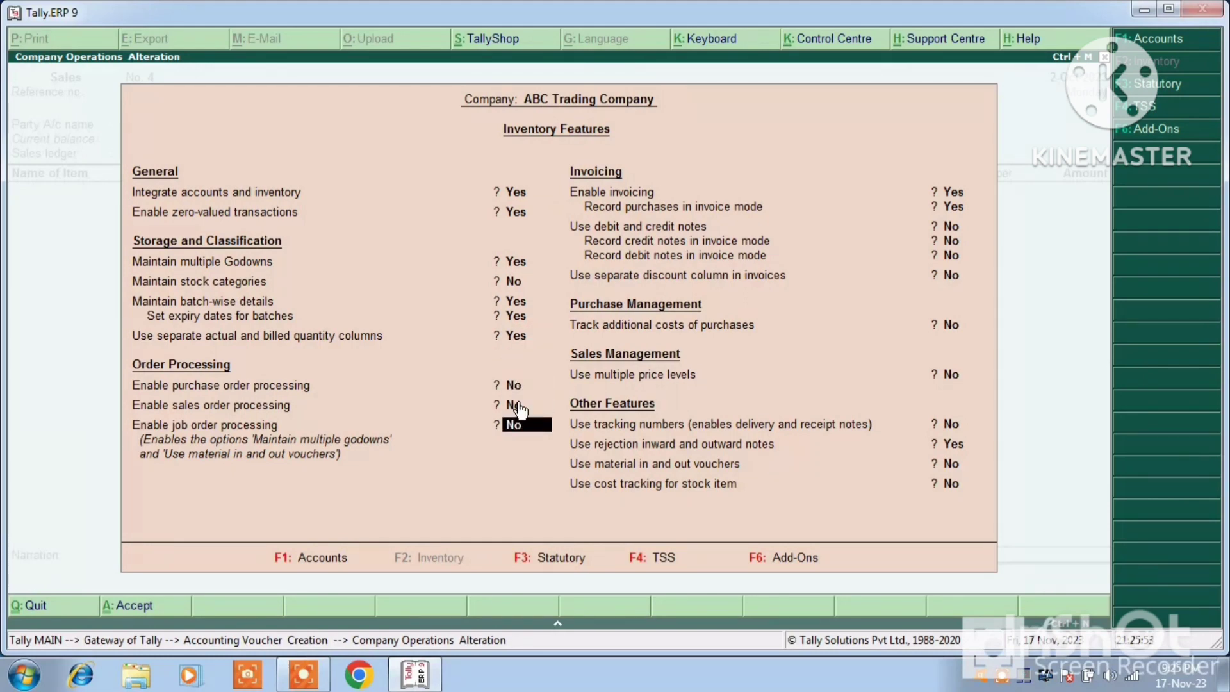
Keep the remaining inventory features at their existing settings and save the company features.
{"action": "key", "text": "Return"}
{"action": "key", "text": "Return"}
{"action": "key", "text": "Return"}
{"action": "key", "text": "Return"}
{"action": "key", "text": "Return"}
{"action": "key", "text": "Return"}
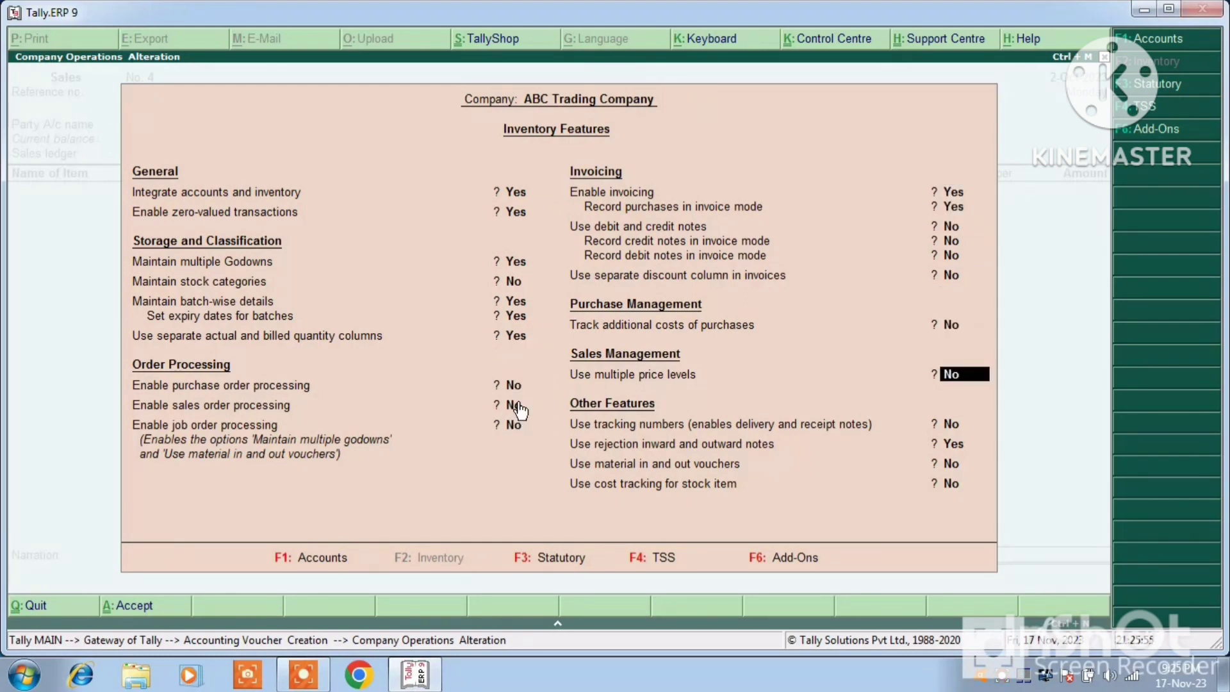
{"action": "key", "text": "Return"}
{"action": "key", "text": "Return"}
{"action": "key", "text": "Return"}
{"action": "key", "text": "Return"}
{"action": "key", "text": "Return"}
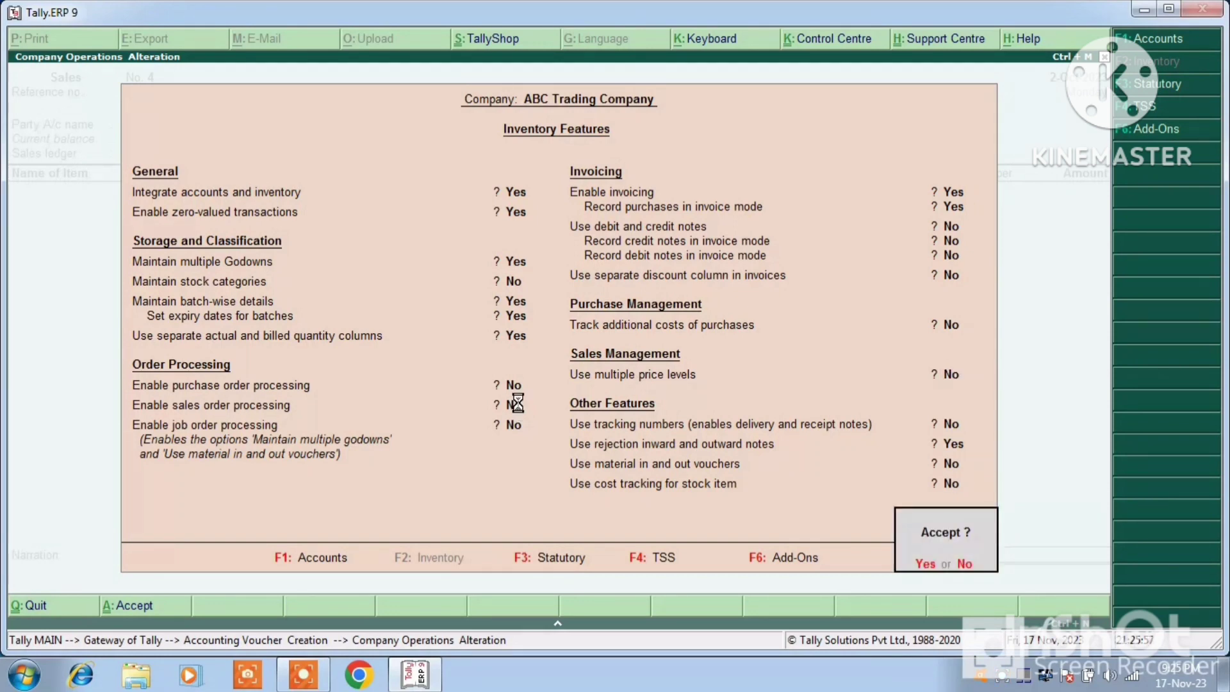
{"action": "key", "text": "Return"}
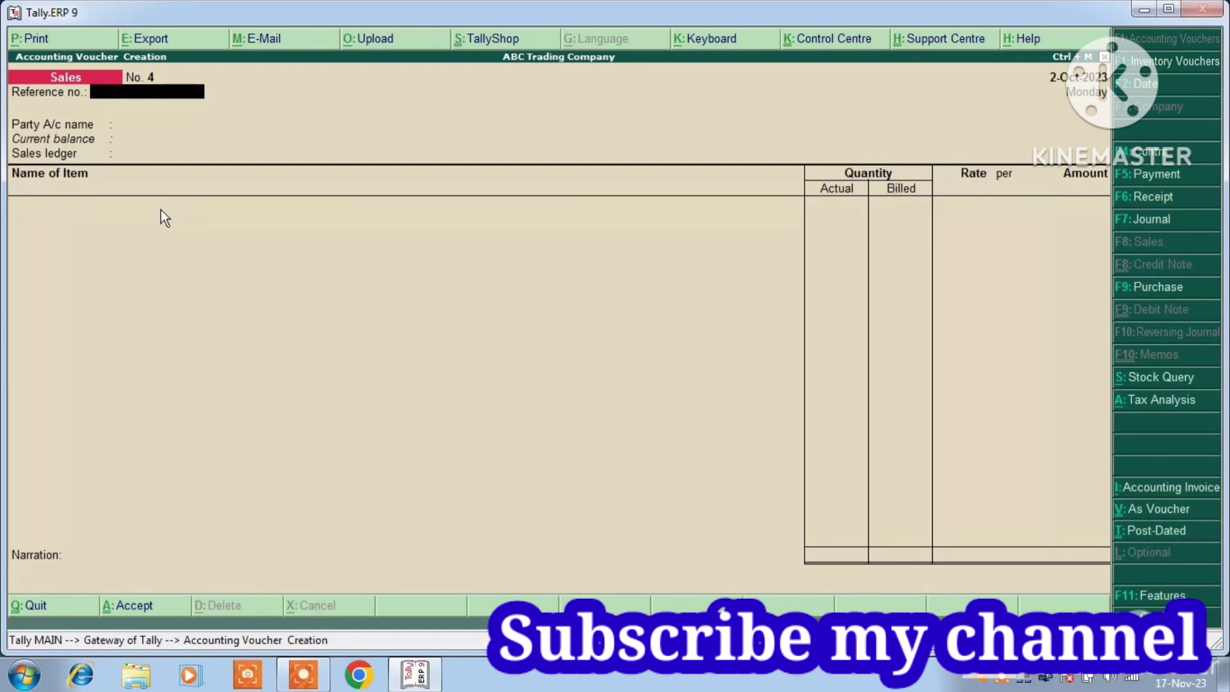
Enter SI-01 as the sales voucher's reference number.
{"action": "type", "text": "s"}
{"action": "key", "text": "BackSpace"}
{"action": "type", "text": "SI-01"}
{"action": "key", "text": "Return"}
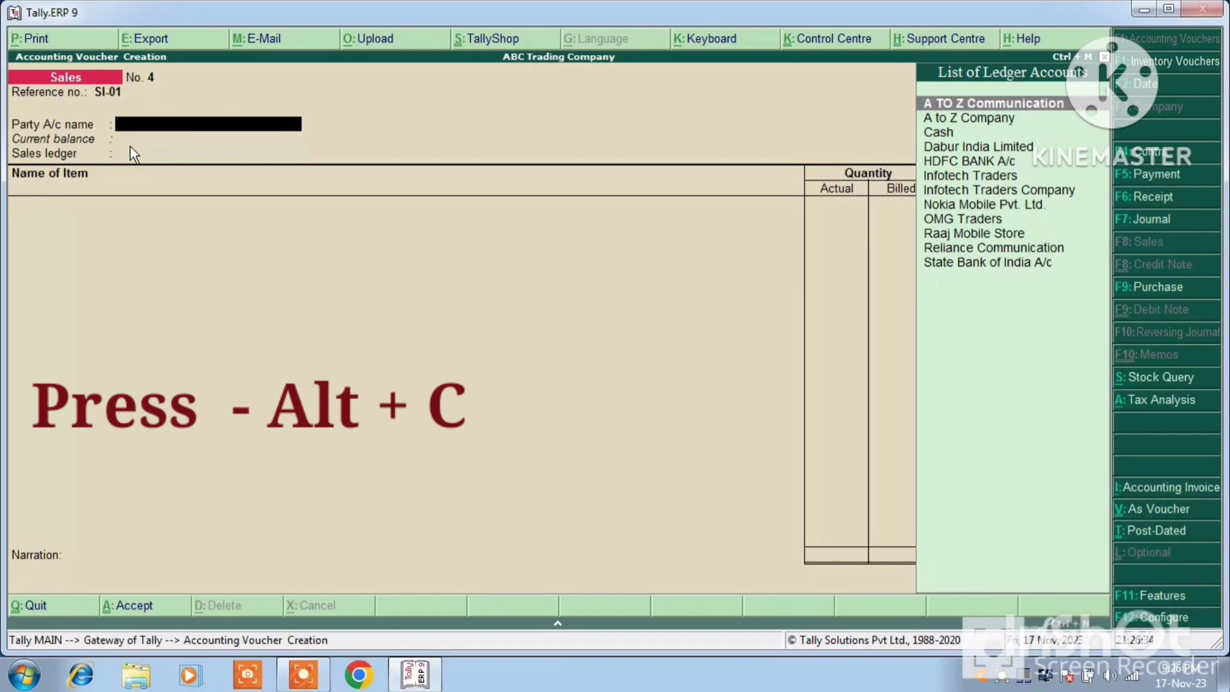
Start a new party ledger named Sun Infotech Company under Sundry Debtors with bill-by-bill balances maintained.
{"action": "key", "text": "alt+c"}
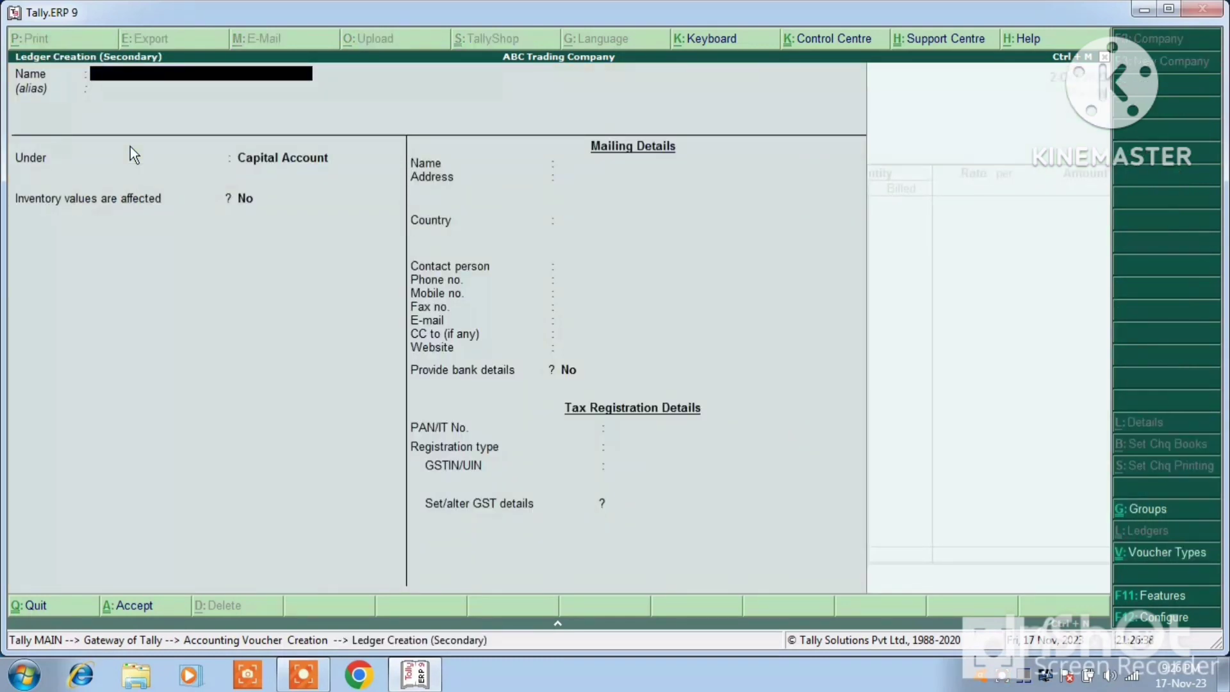
{"action": "type", "text": "Sun infotech Company"}
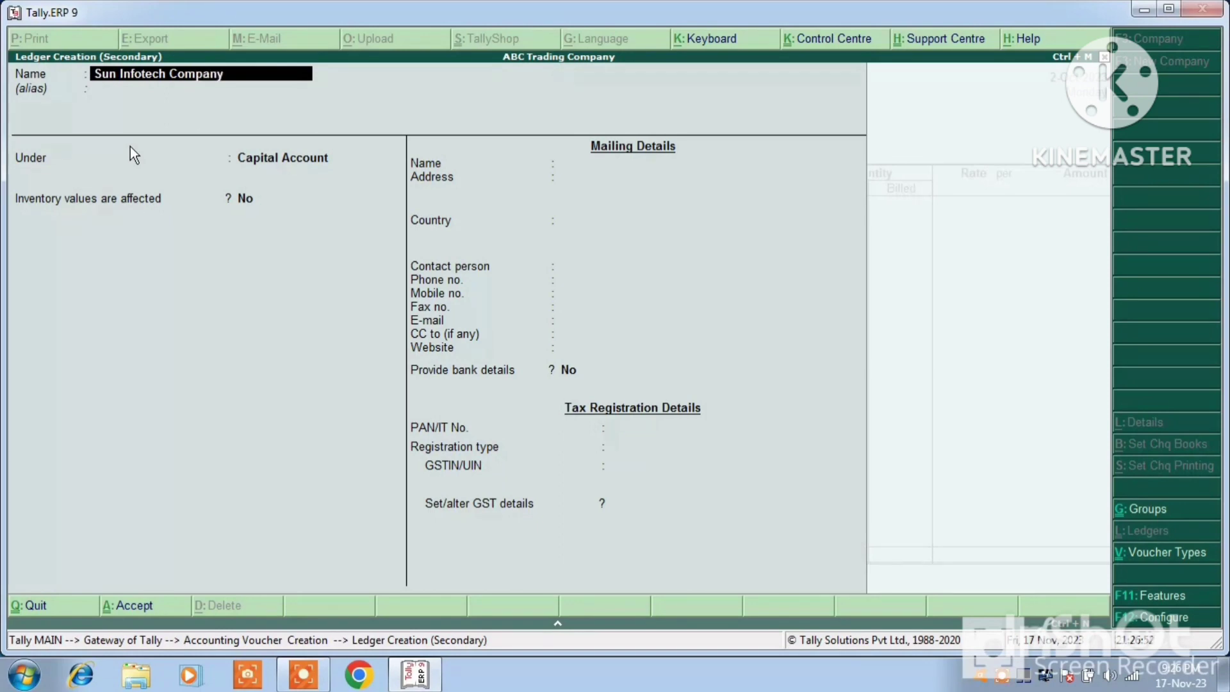
{"action": "key", "text": "Return"}
{"action": "key", "text": "Return"}
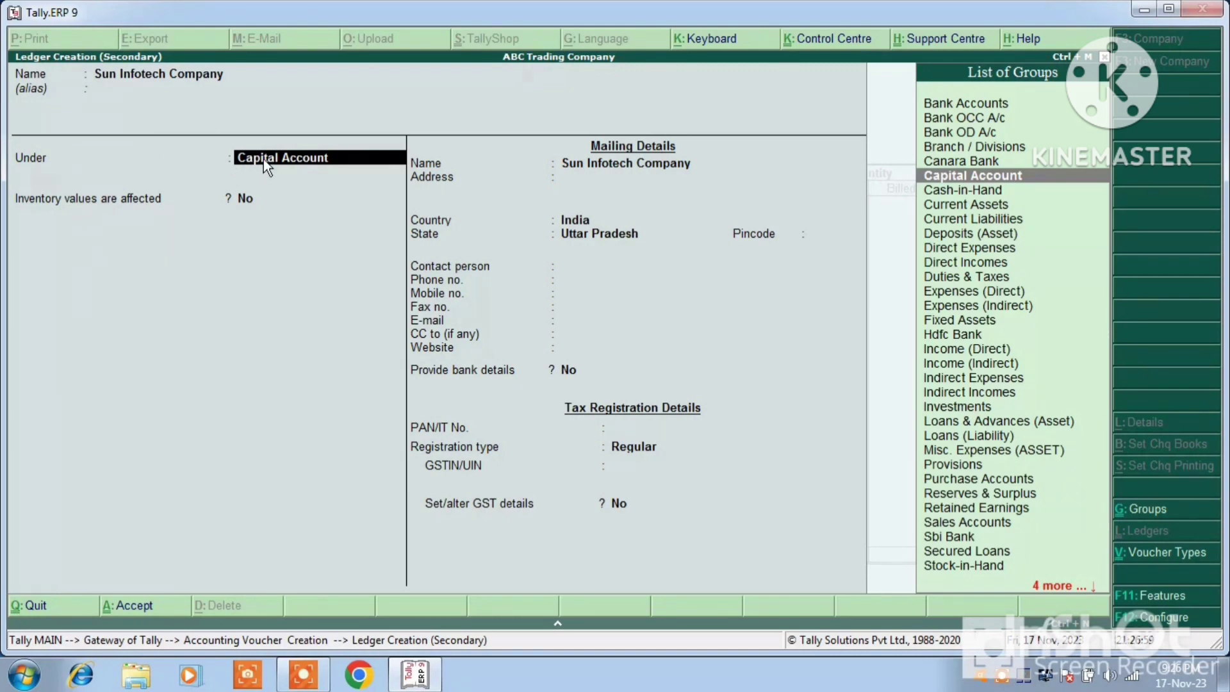
{"action": "type", "text": "Sun"}
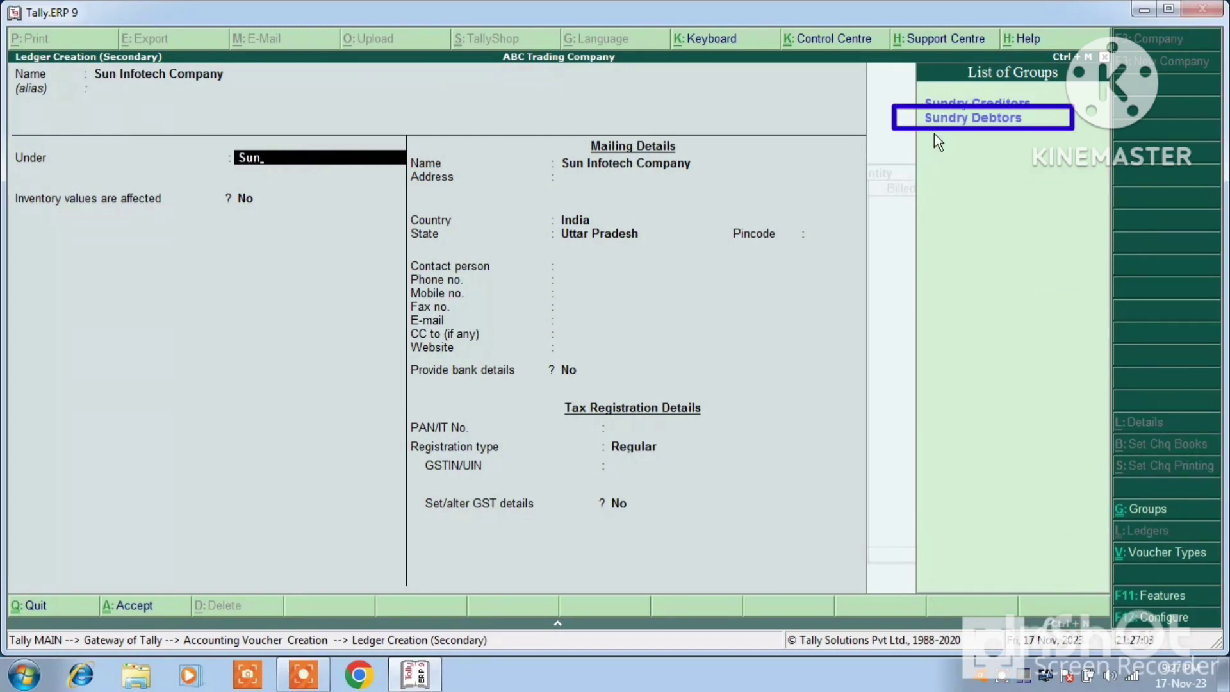
{"action": "left_click", "coordinate": [971, 128]}
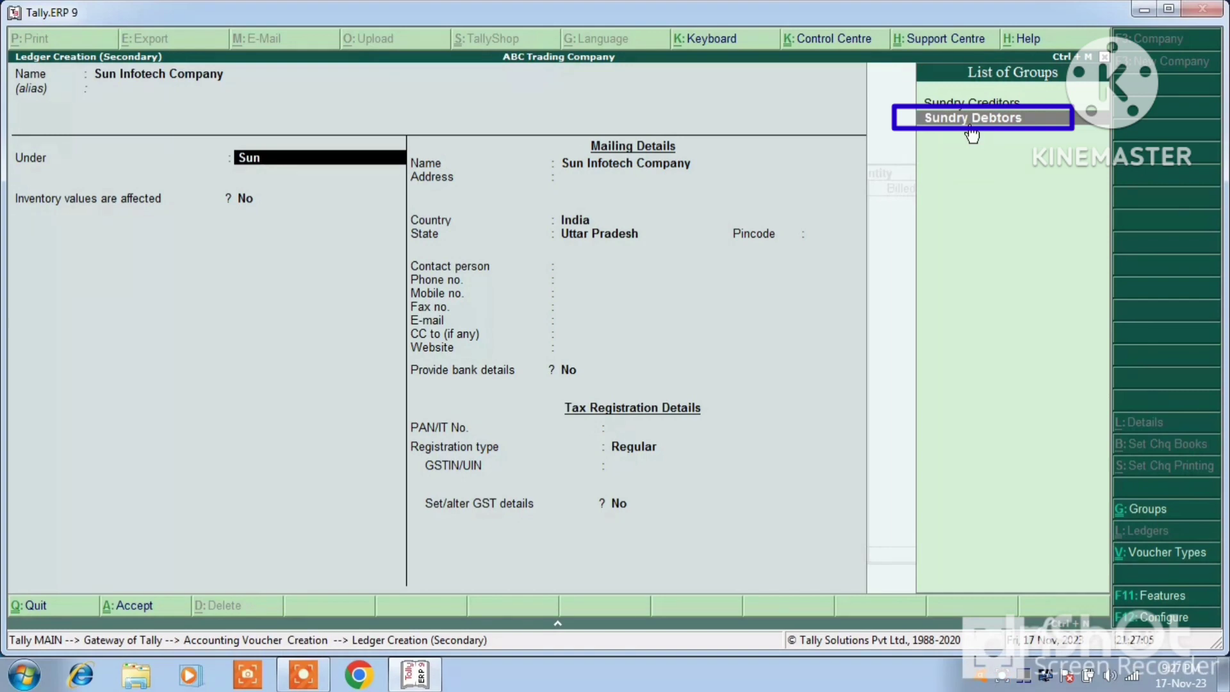
{"action": "key", "text": "Return"}
{"action": "key", "text": "Return"}
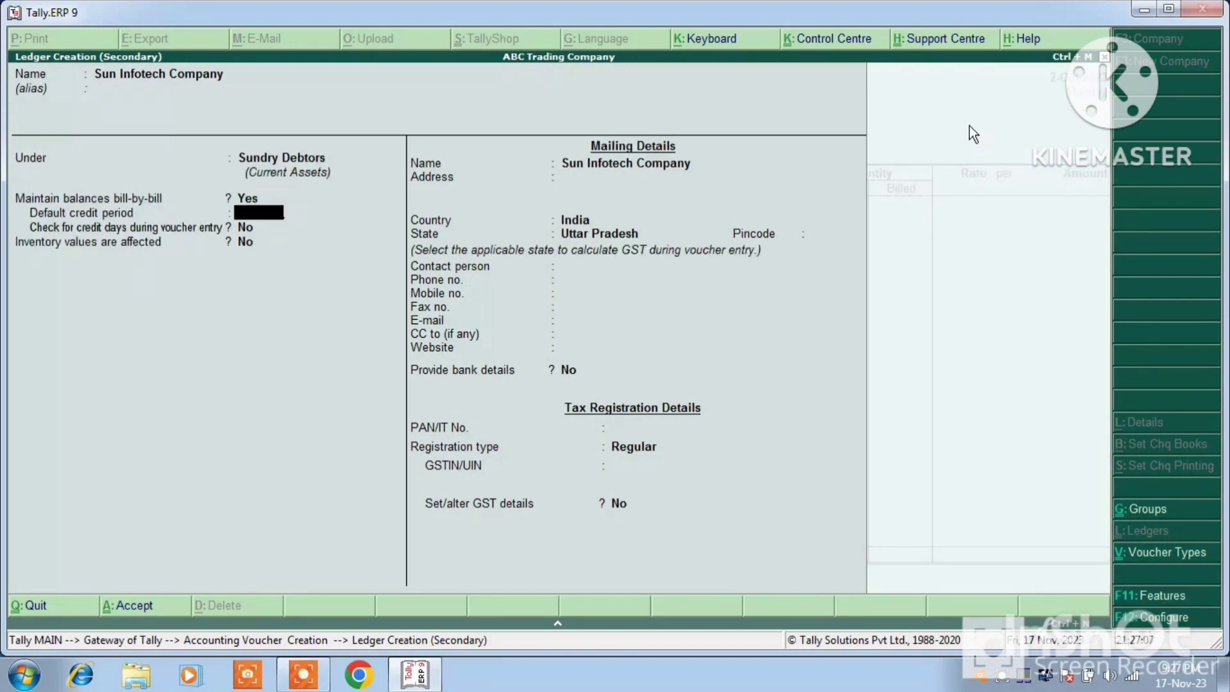
Keep the ledger's default credit, mailing and bank details and proceed to its tax registration type.
{"action": "key", "text": "Return"}
{"action": "key", "text": "Return"}
{"action": "key", "text": "Return"}
{"action": "key", "text": "Return"}
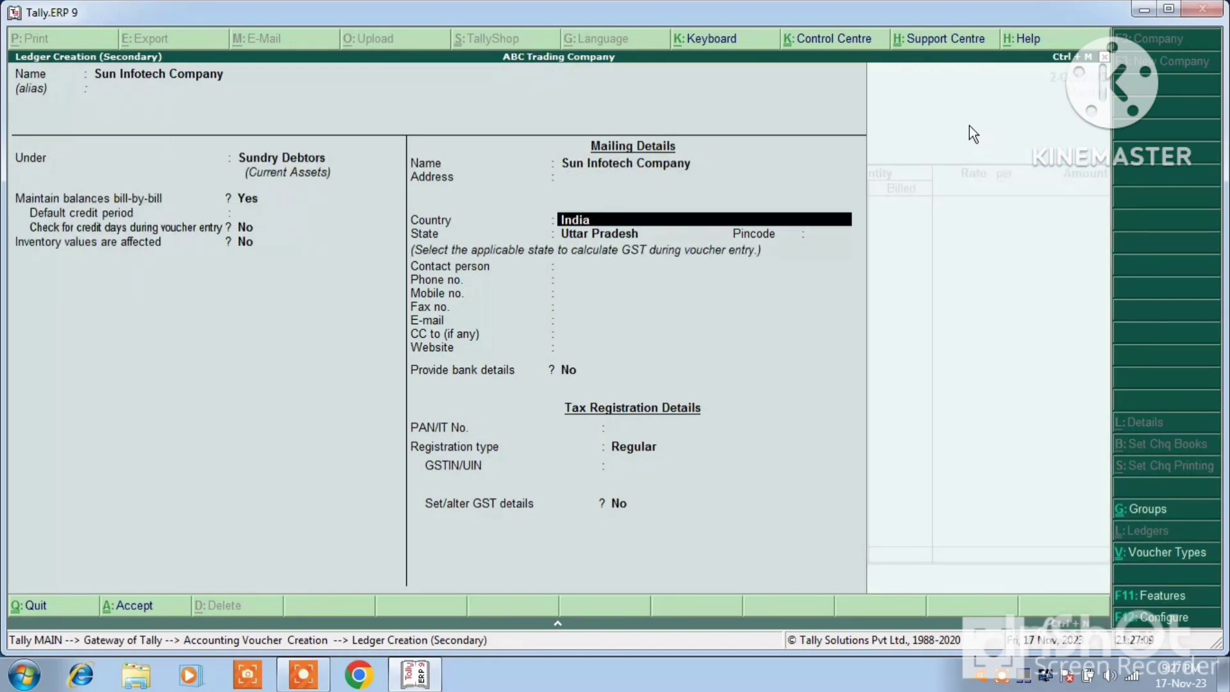
{"action": "key", "text": "Return"}
{"action": "key", "text": "Return"}
{"action": "key", "text": "Return"}
{"action": "key", "text": "Return"}
{"action": "key", "text": "Return"}
{"action": "key", "text": "Return"}
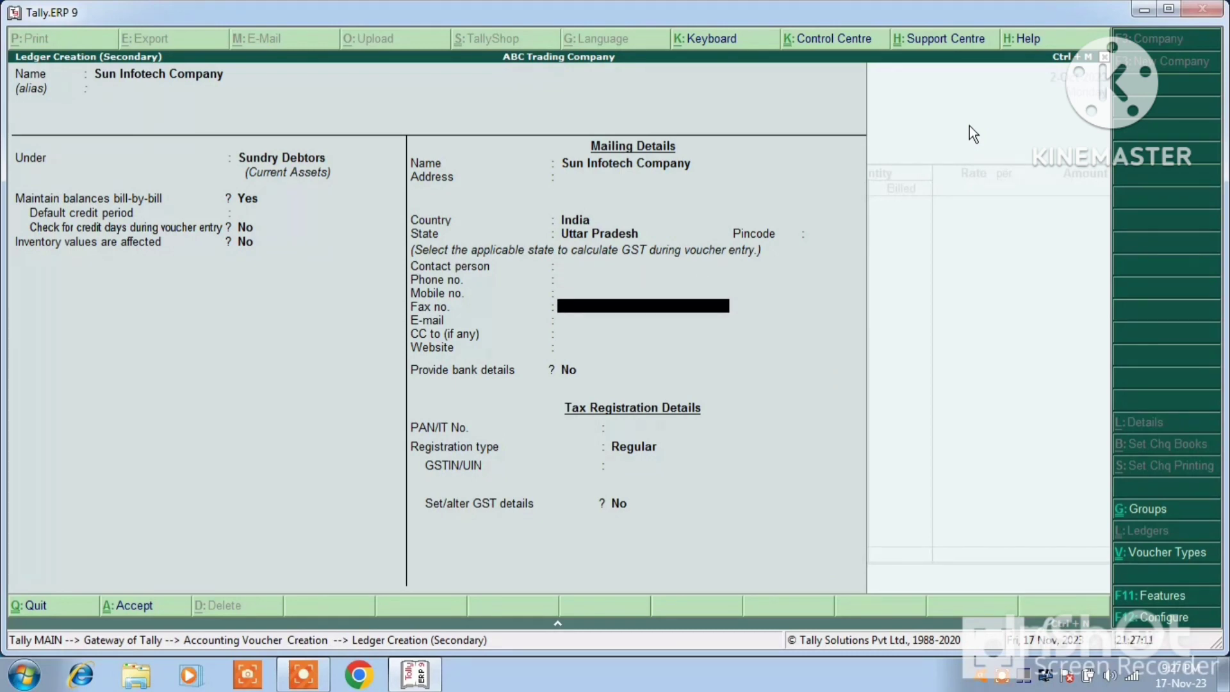
{"action": "key", "text": "Return"}
{"action": "key", "text": "Return"}
{"action": "key", "text": "Return"}
{"action": "key", "text": "Return"}
{"action": "key", "text": "Return"}
{"action": "key", "text": "Return"}
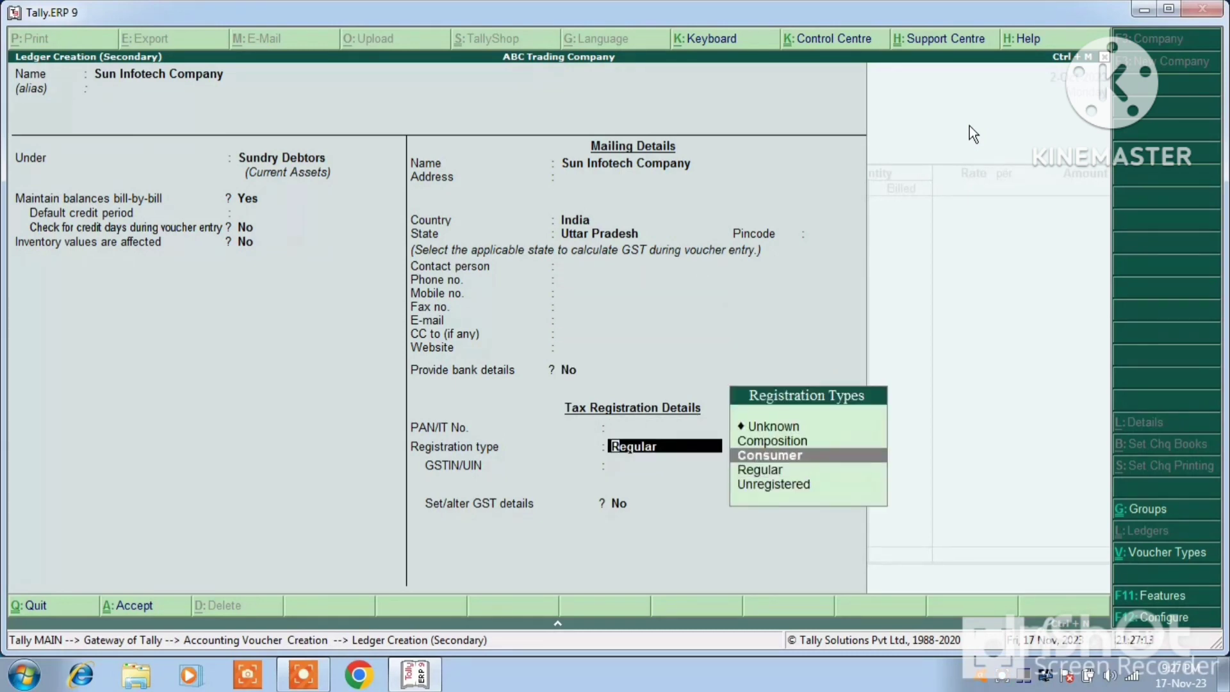
Set the party ledger's tax registration type to Unknown.
{"action": "key", "text": "Up"}
{"action": "key", "text": "Up"}
{"action": "key", "text": "Return"}
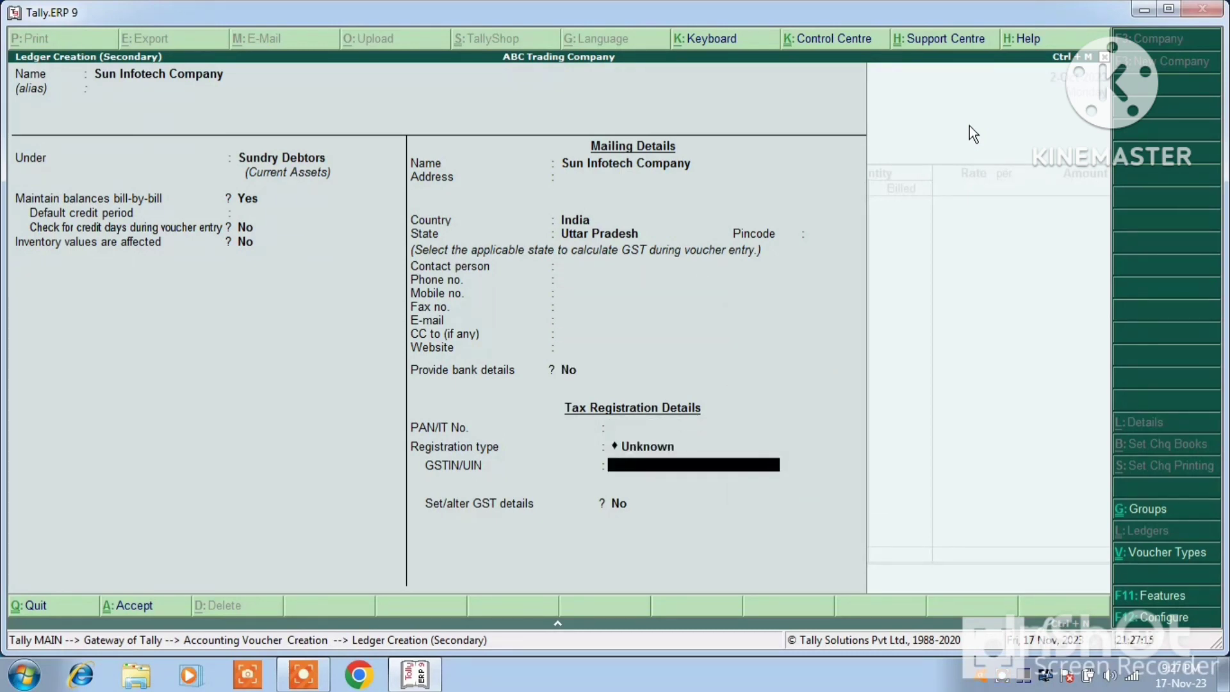
Set the party ledger's tax registration type to Consumer and save the ledger.
{"action": "key", "text": "Up"}
{"action": "key", "text": "Down"}
{"action": "key", "text": "Down"}
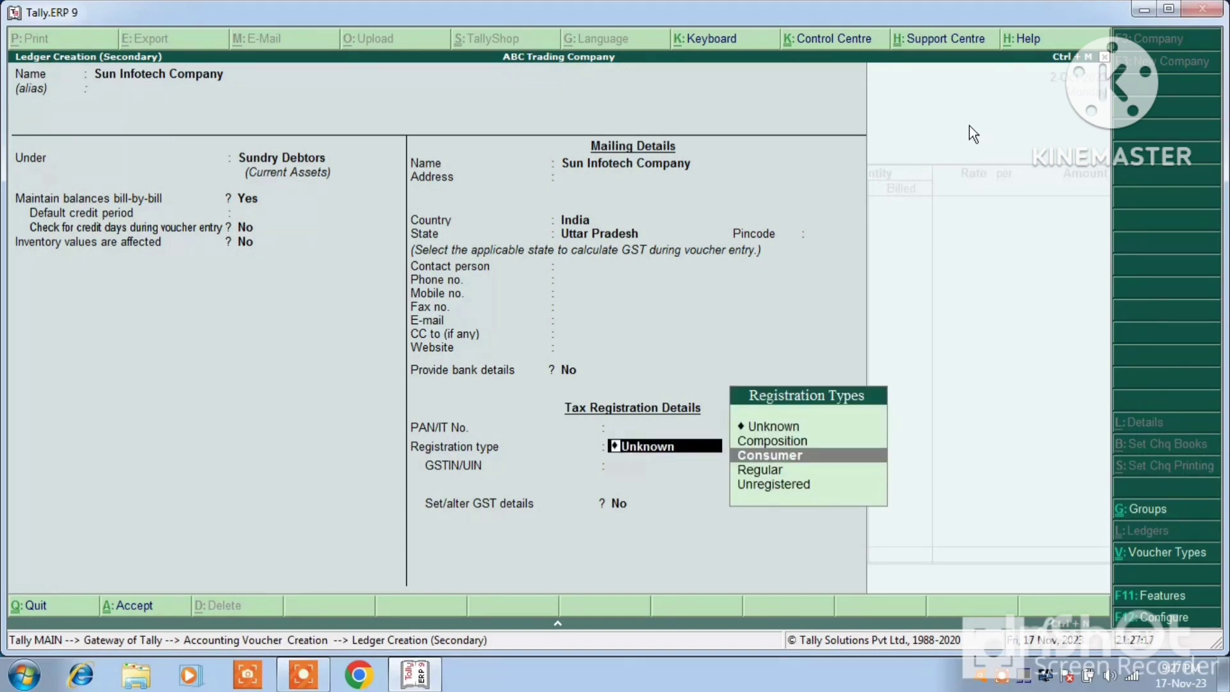
{"action": "key", "text": "Return"}
{"action": "key", "text": "Return"}
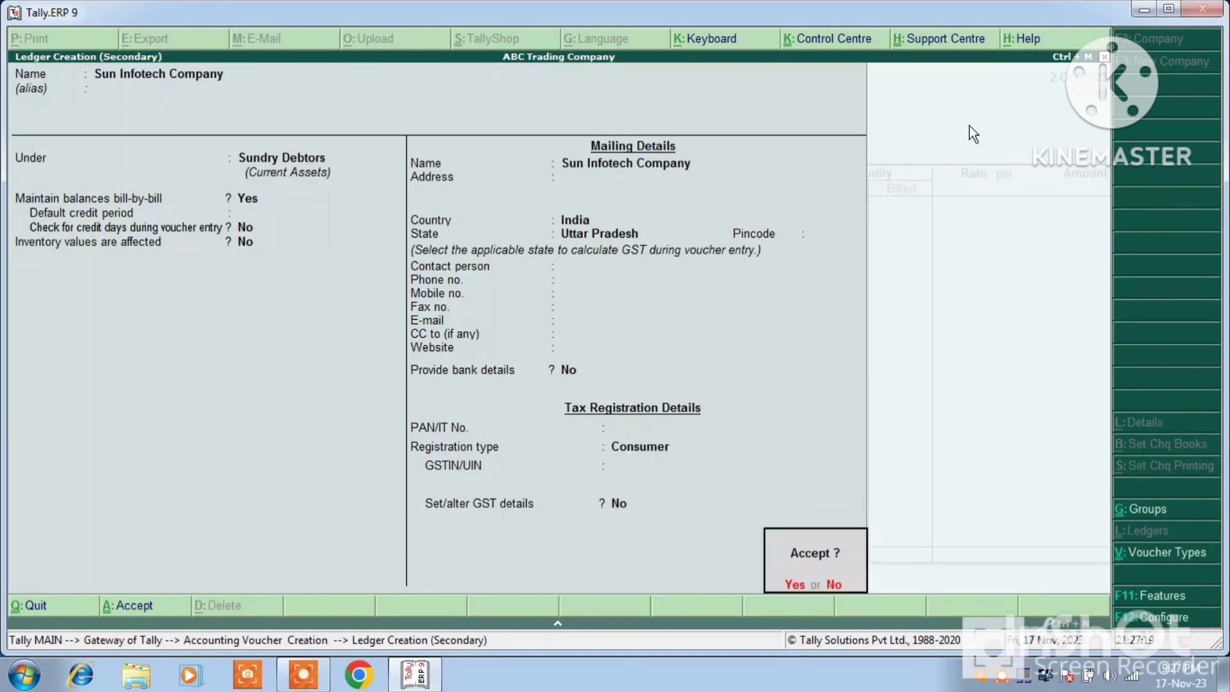
{"action": "key", "text": "Return"}
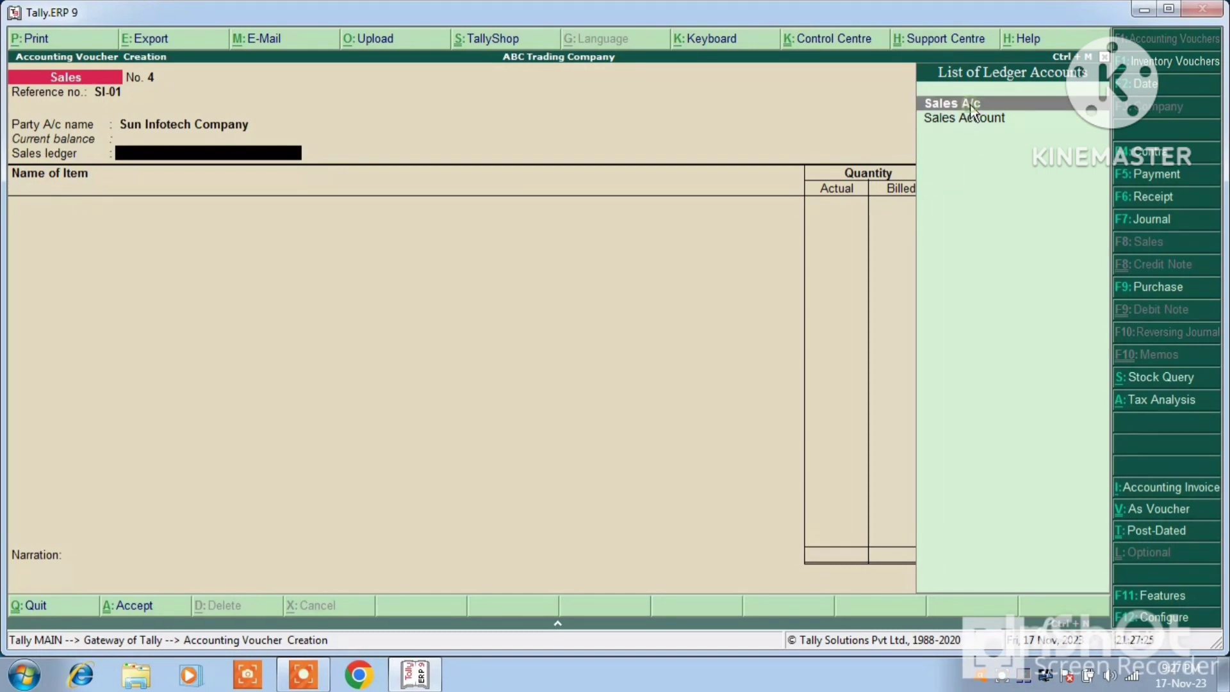
Choose Sales A/c as the voucher's sales ledger and start a new stock item named Dell Laptop I5.
{"action": "left_click", "coordinate": [972, 109]}
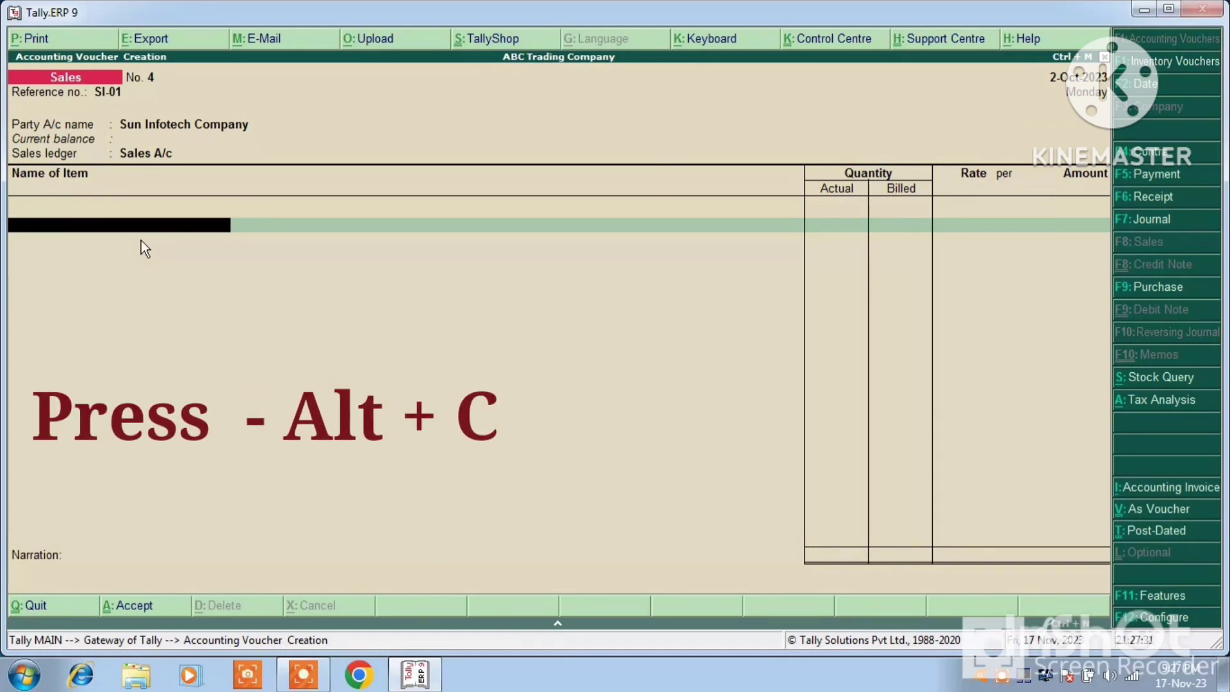
{"action": "key", "text": "alt+c"}
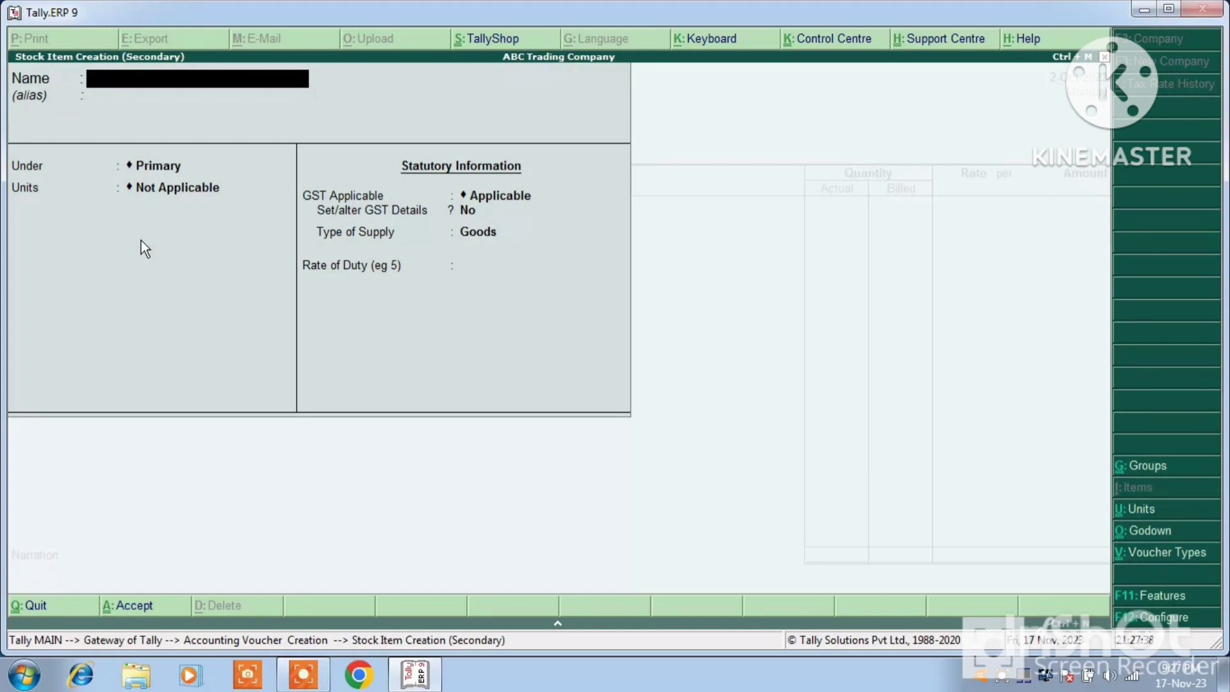
{"action": "type", "text": "Dell Laptop i"}
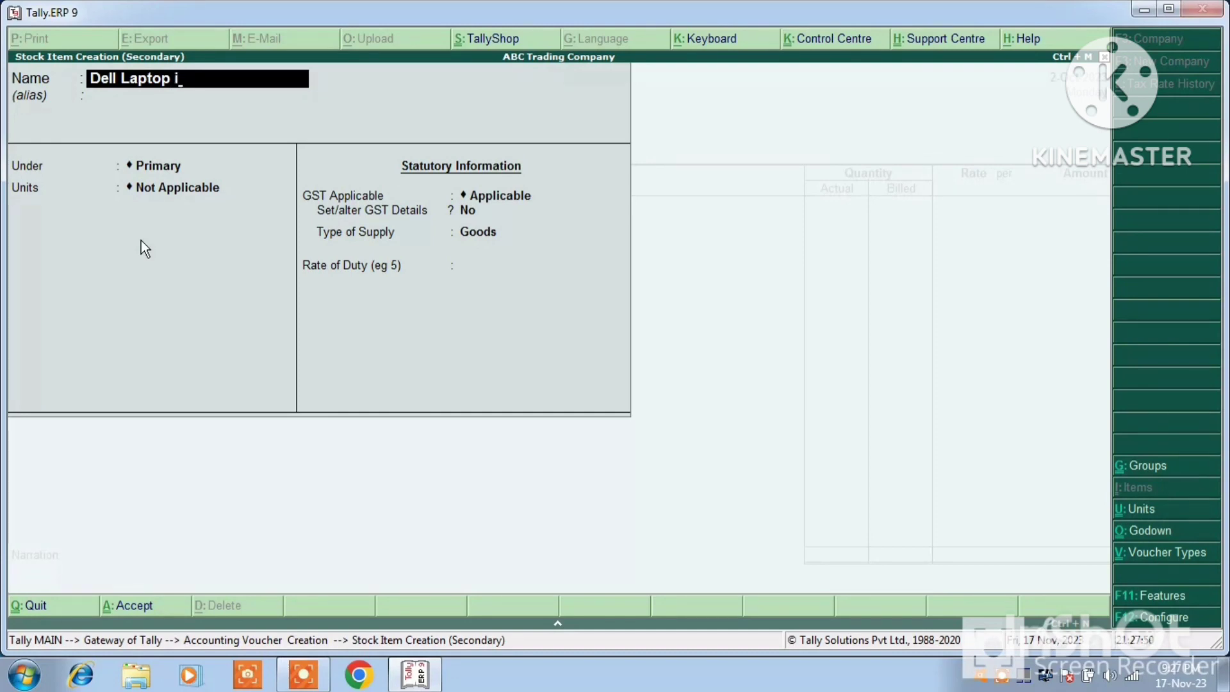
{"action": "type", "text": "5"}
{"action": "key", "text": "BackSpace"}
{"action": "key", "text": "BackSpace"}
{"action": "type", "text": "i5"}
{"action": "key", "text": "Return"}
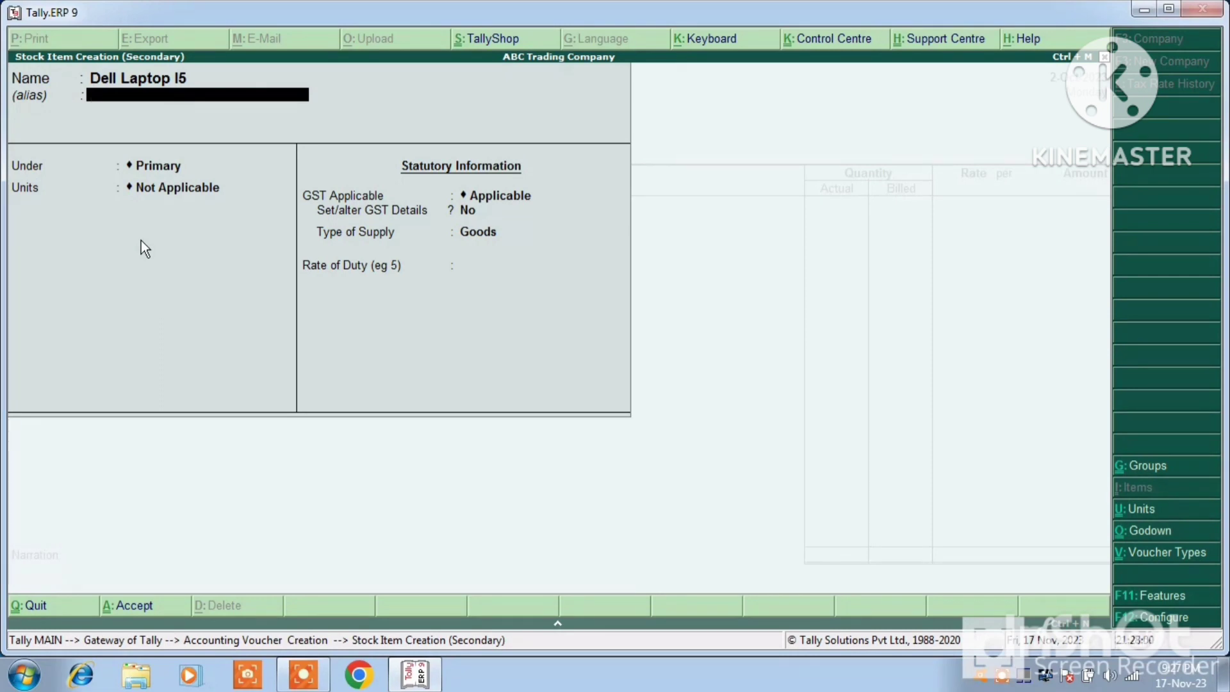
{"action": "key", "text": "Return"}
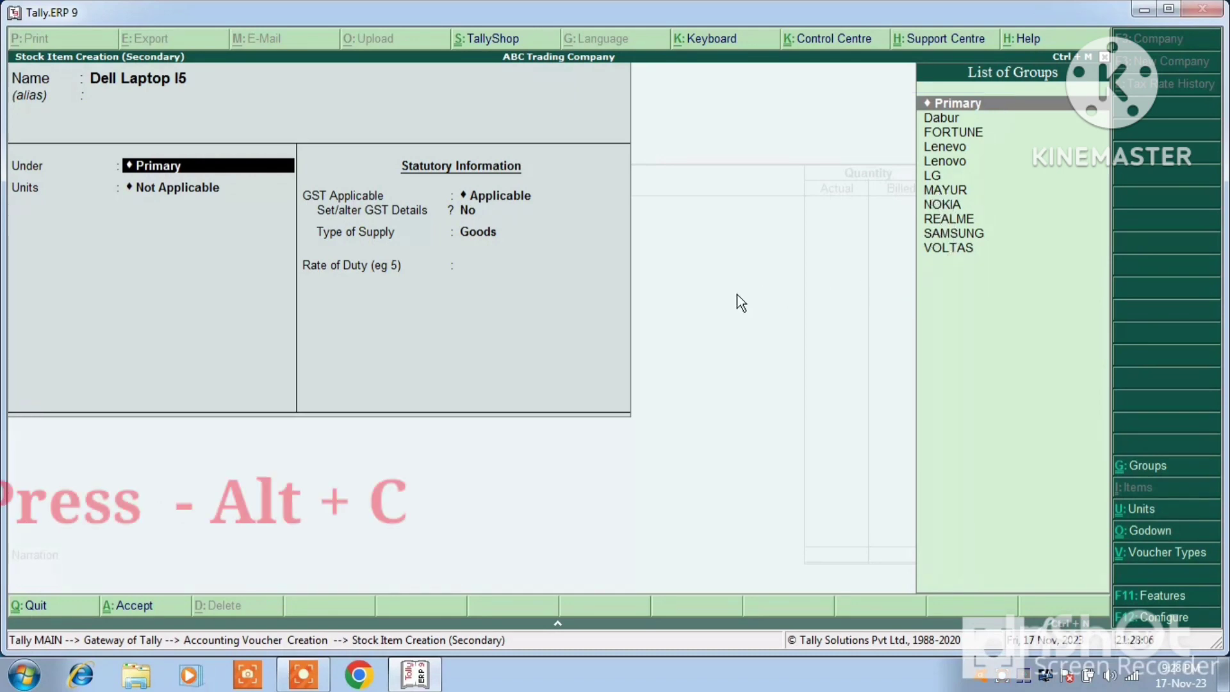
Create a stock group named Dell under Primary for the new item, with quantities of items added set to Yes.
{"action": "key", "text": "alt+c"}
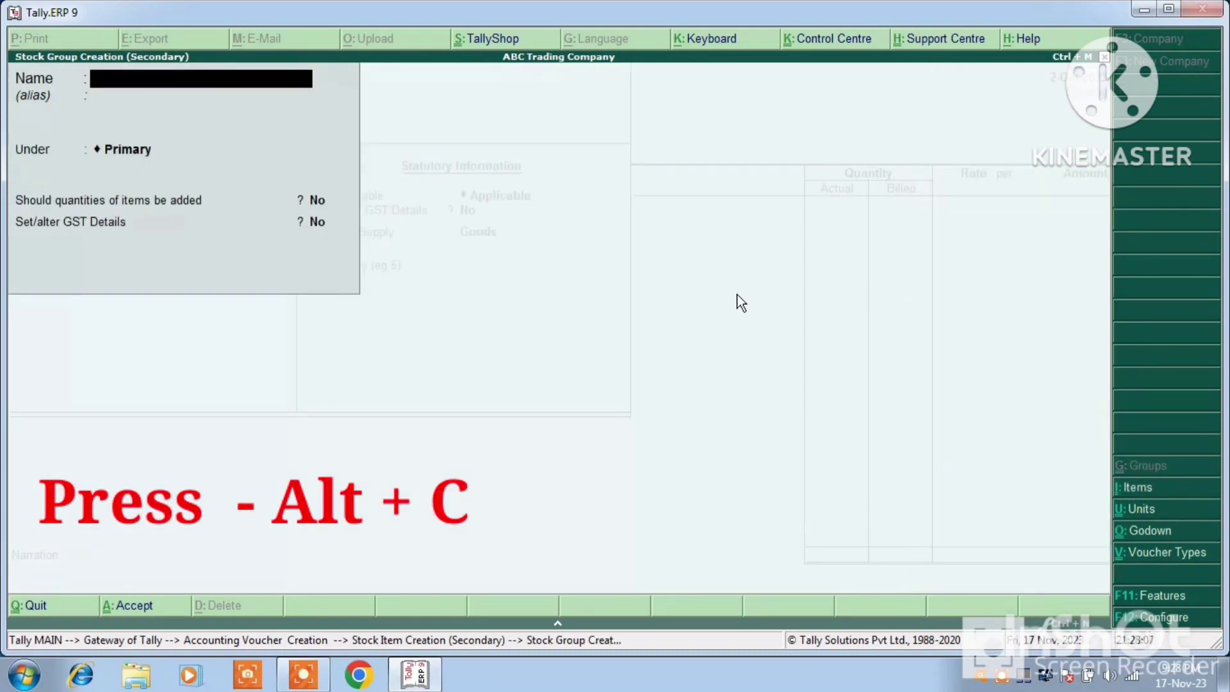
{"action": "type", "text": "Dell"}
{"action": "key", "text": "Return"}
{"action": "key", "text": "Return"}
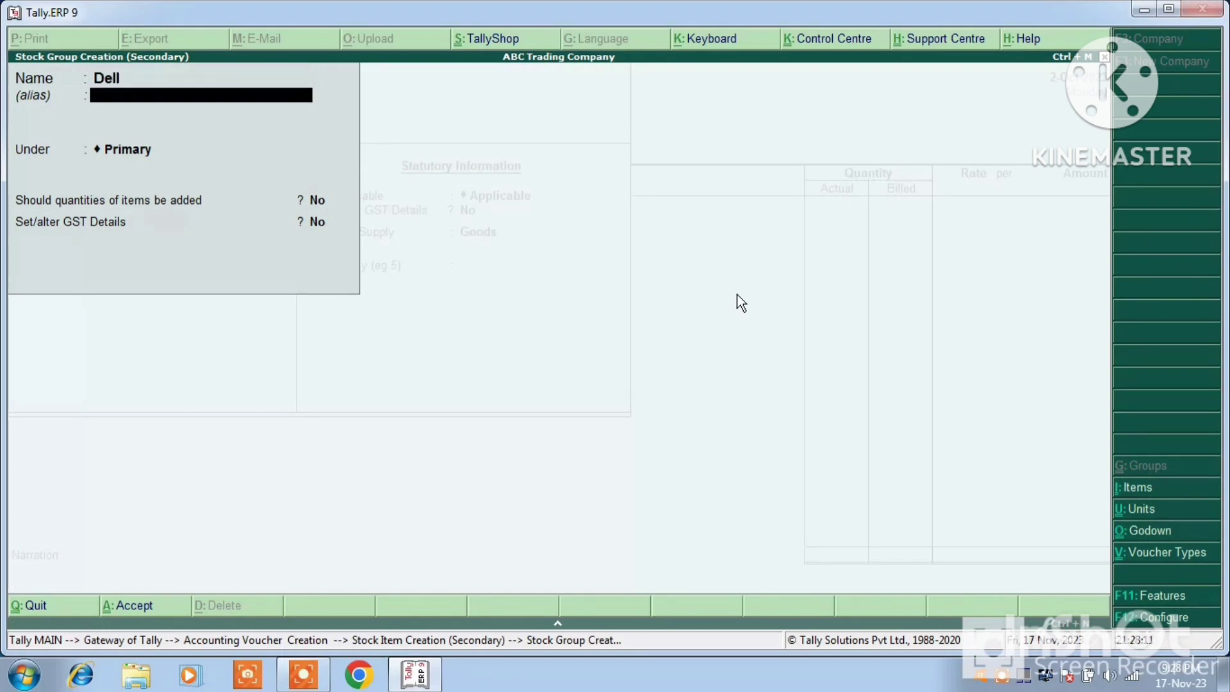
{"action": "key", "text": "Return"}
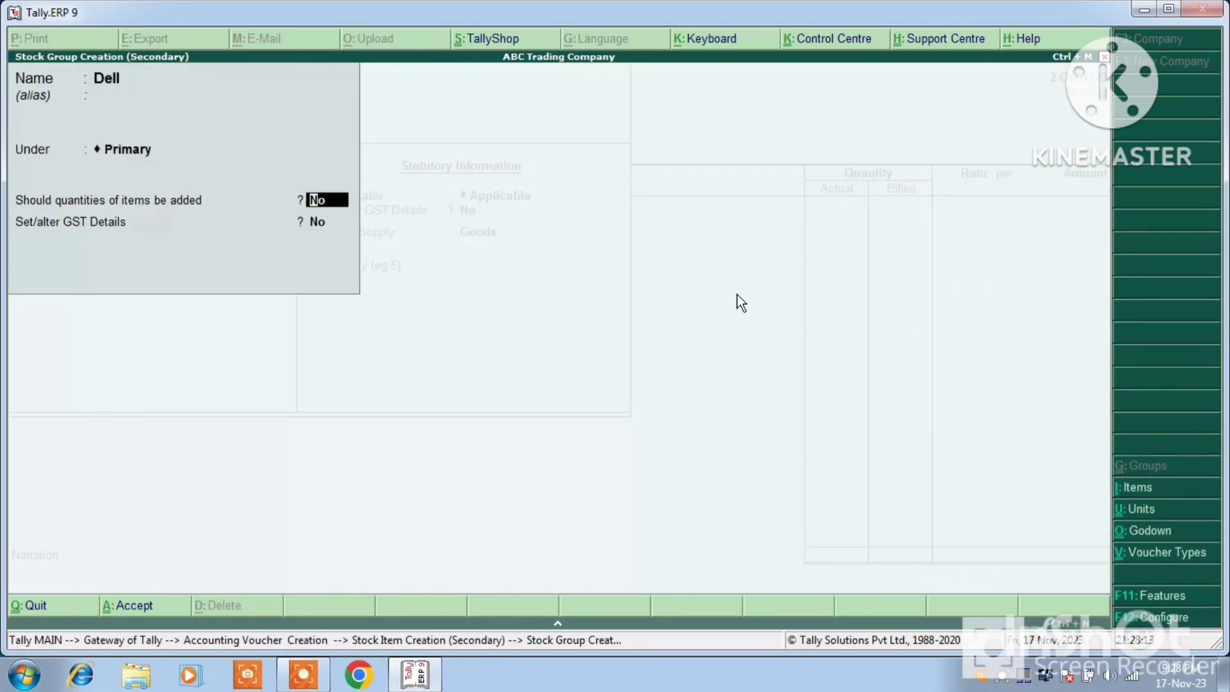
{"action": "type", "text": "y"}
{"action": "key", "text": "Return"}
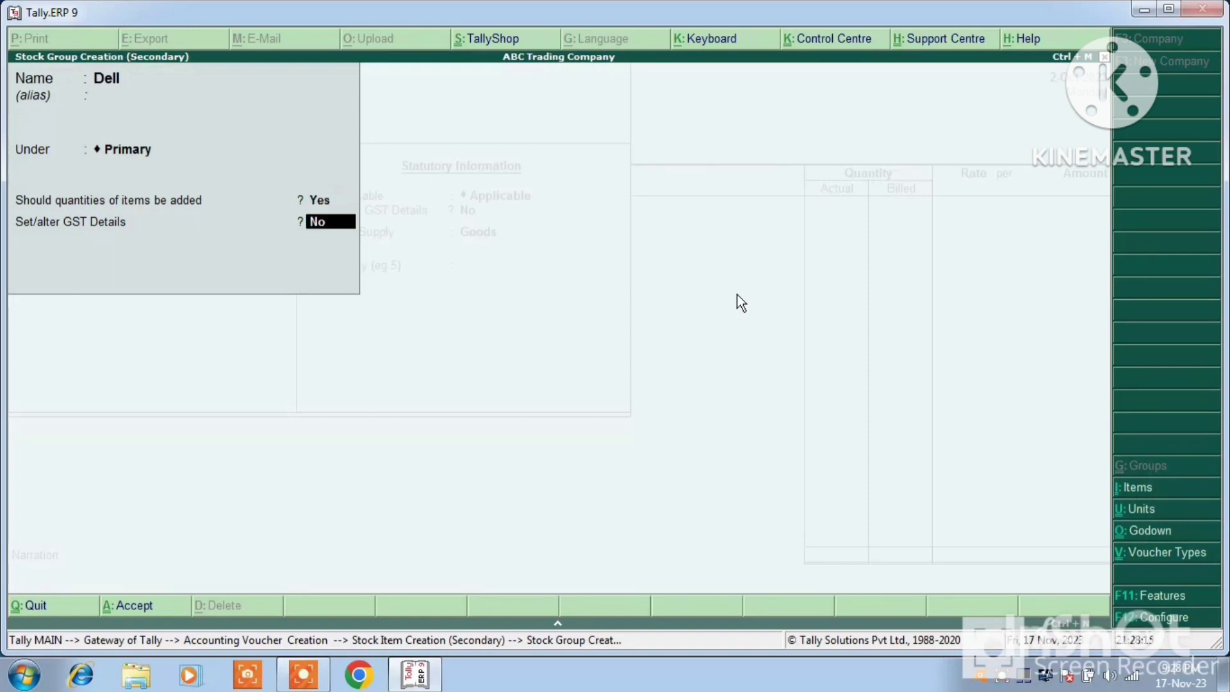
Set the Dell group's GST details to Taxable with 18% integrated tax and save the group.
{"action": "type", "text": "y"}
{"action": "key", "text": "Return"}
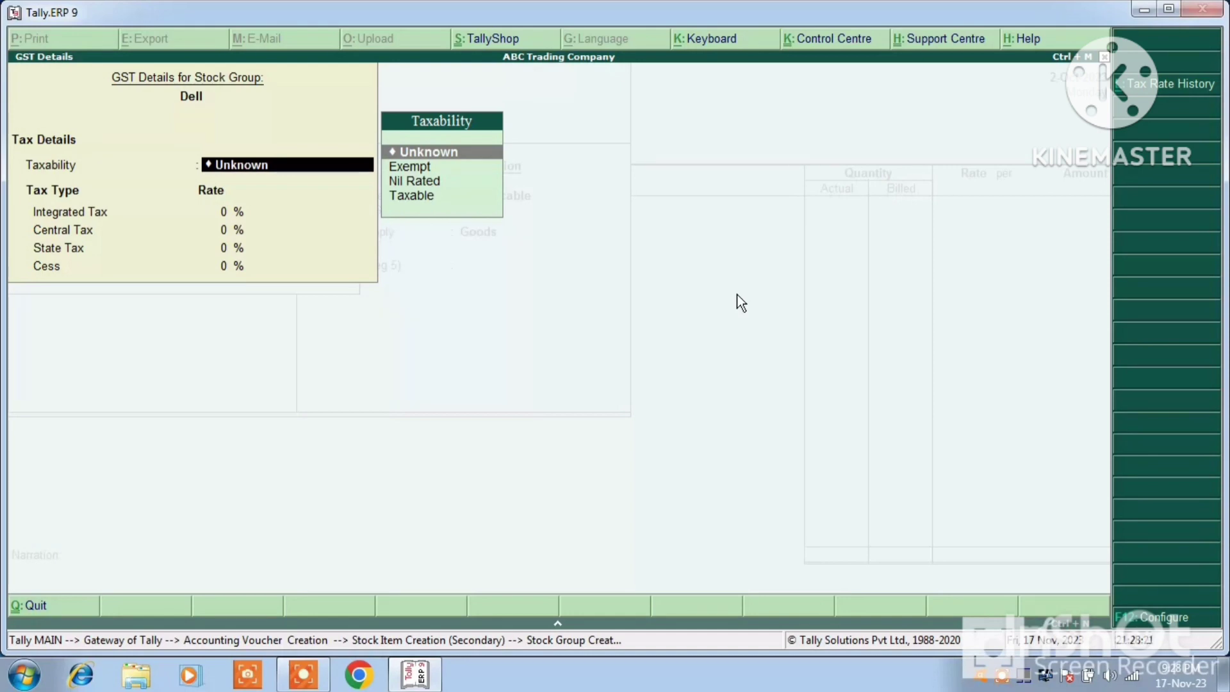
{"action": "key", "text": "Down"}
{"action": "key", "text": "Down"}
{"action": "key", "text": "Down"}
{"action": "key", "text": "Return"}
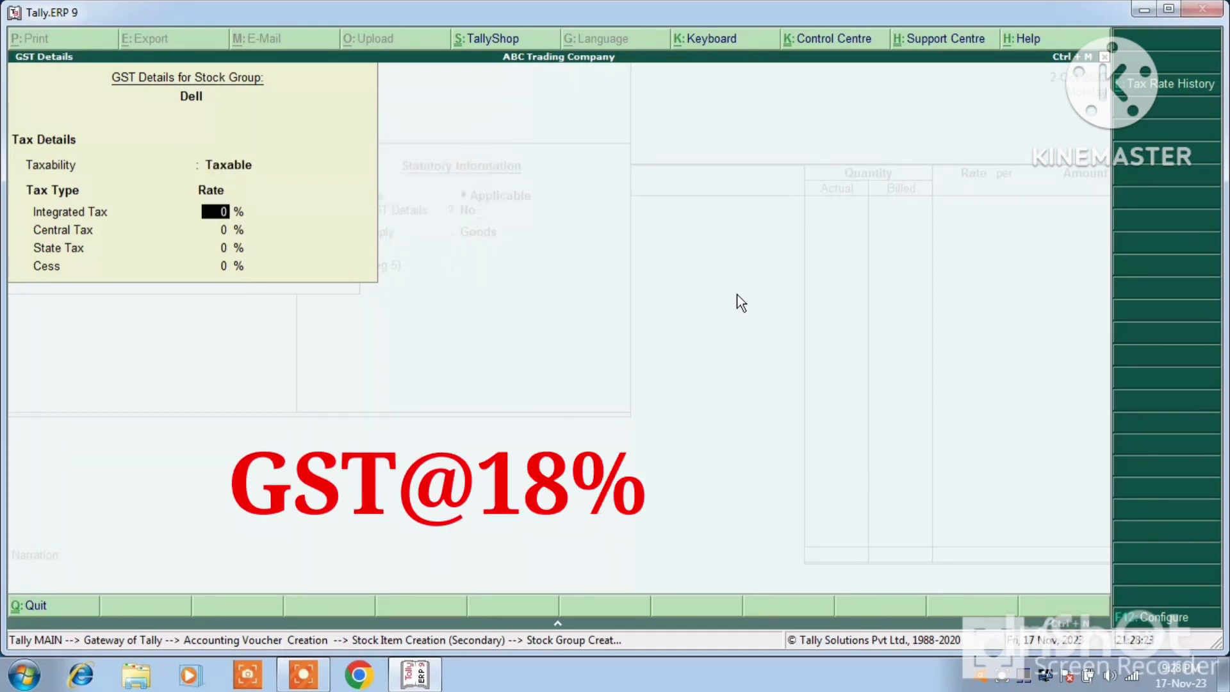
{"action": "type", "text": "18"}
{"action": "key", "text": "Return"}
{"action": "key", "text": "Return"}
{"action": "key", "text": "Return"}
{"action": "key", "text": "Return"}
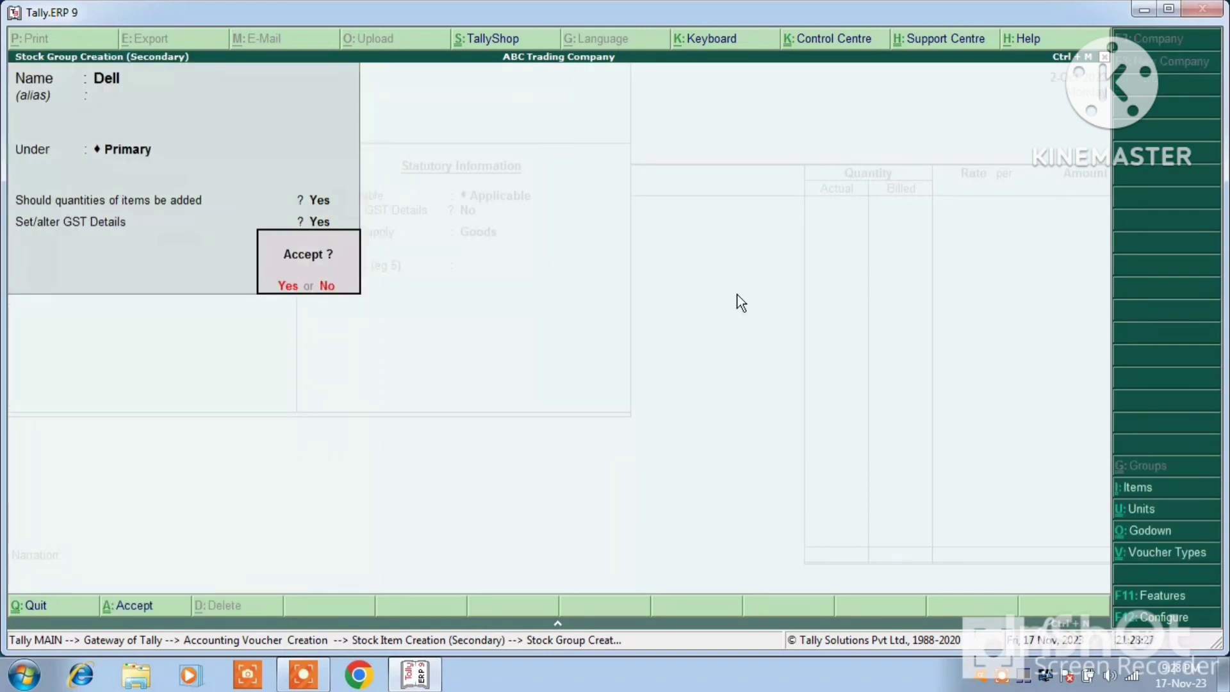
{"action": "key", "text": "Return"}
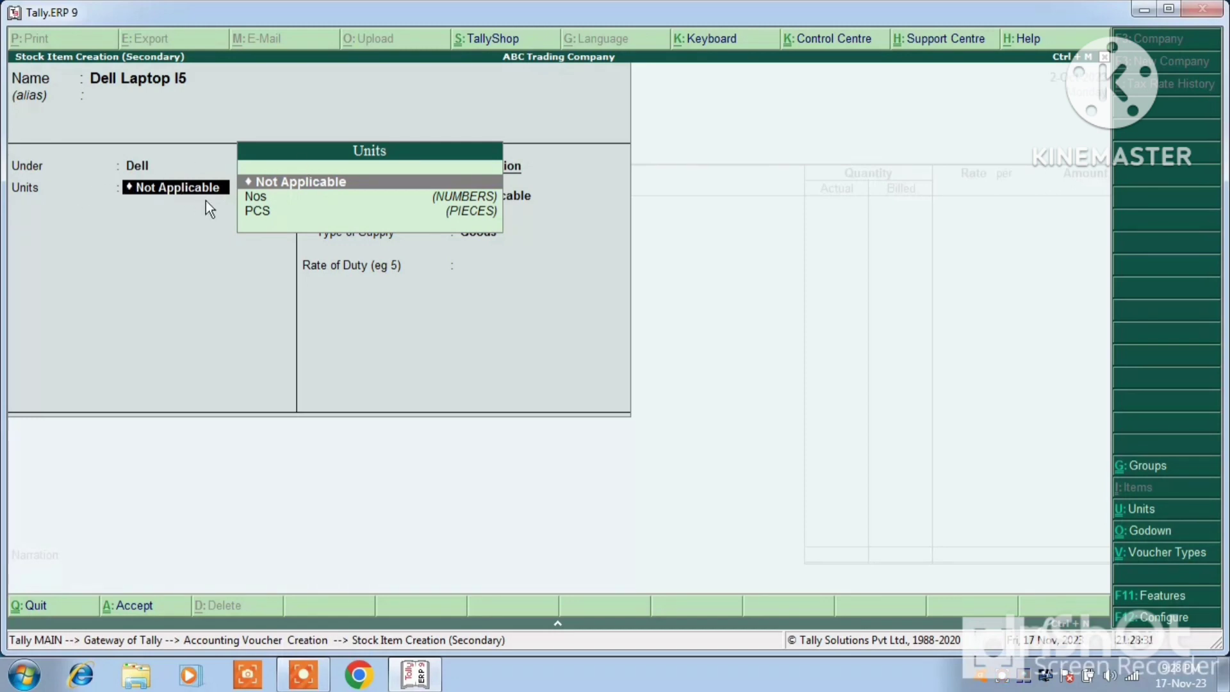
Set the stock item's units to PCS and keep batch maintenance at No.
{"action": "left_click", "coordinate": [262, 215]}
{"action": "left_click", "coordinate": [263, 215]}
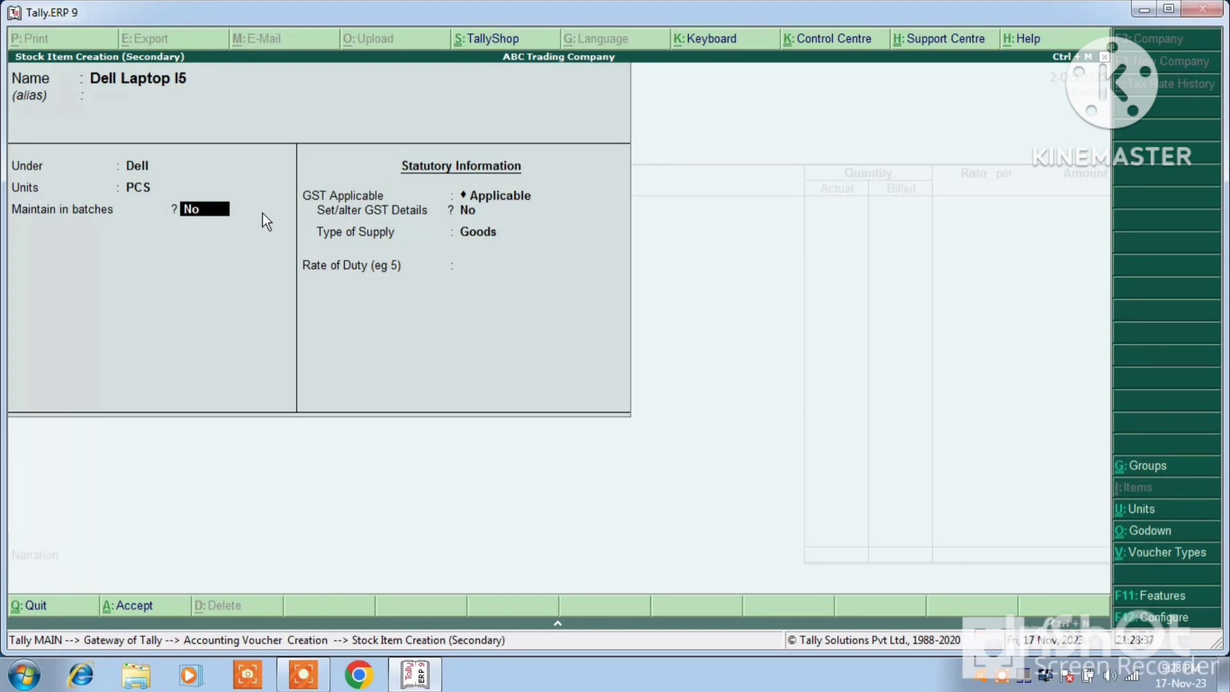
{"action": "key", "text": "Return"}
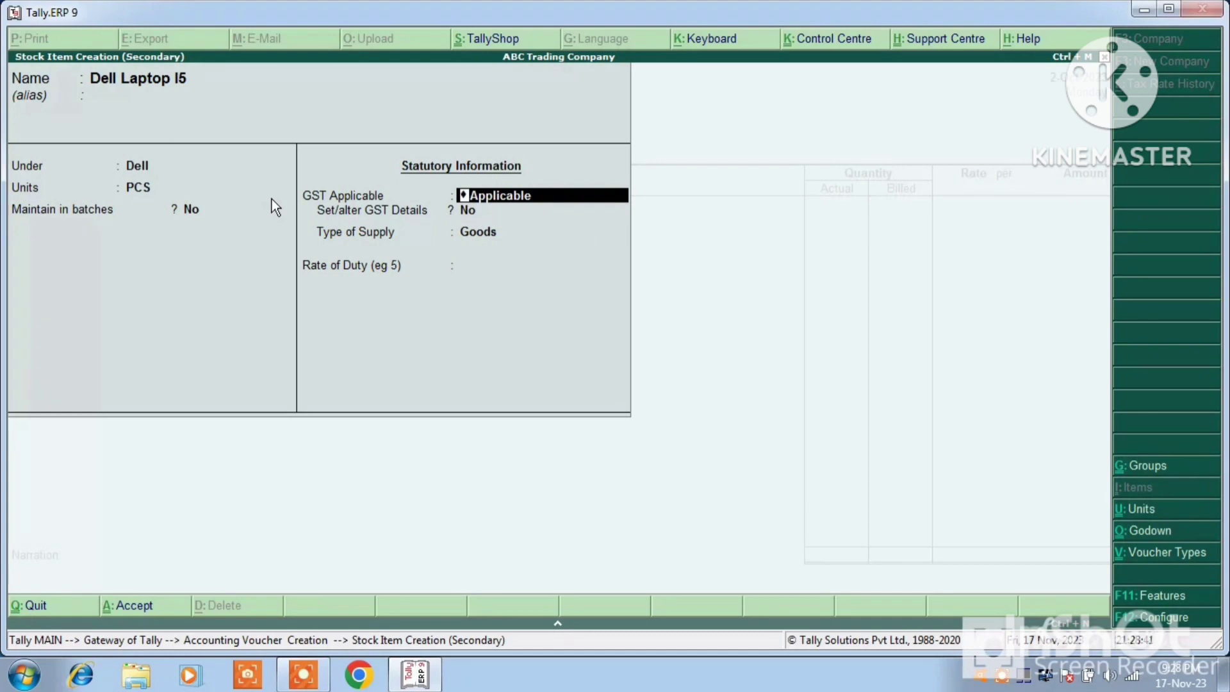
Enable GST detail entry for the stock item and allow HSN/SAC details in its configuration, keeping the other options at their defaults.
{"action": "key", "text": "Return"}
{"action": "type", "text": "y"}
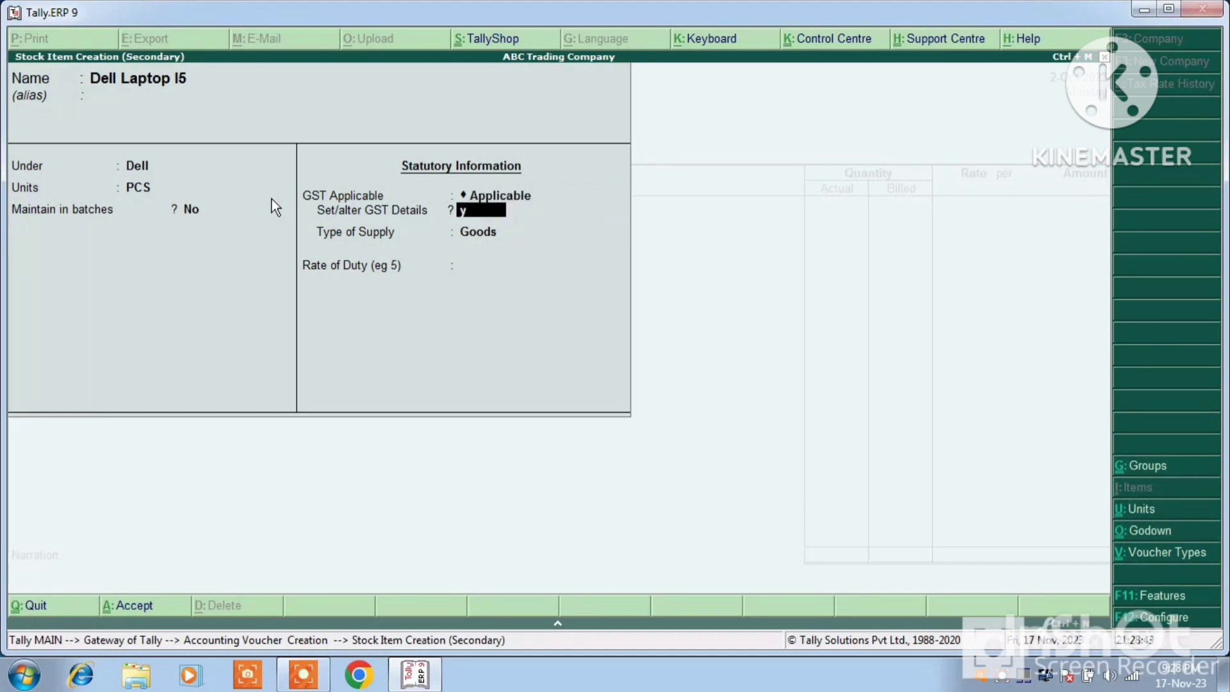
{"action": "key", "text": "Return"}
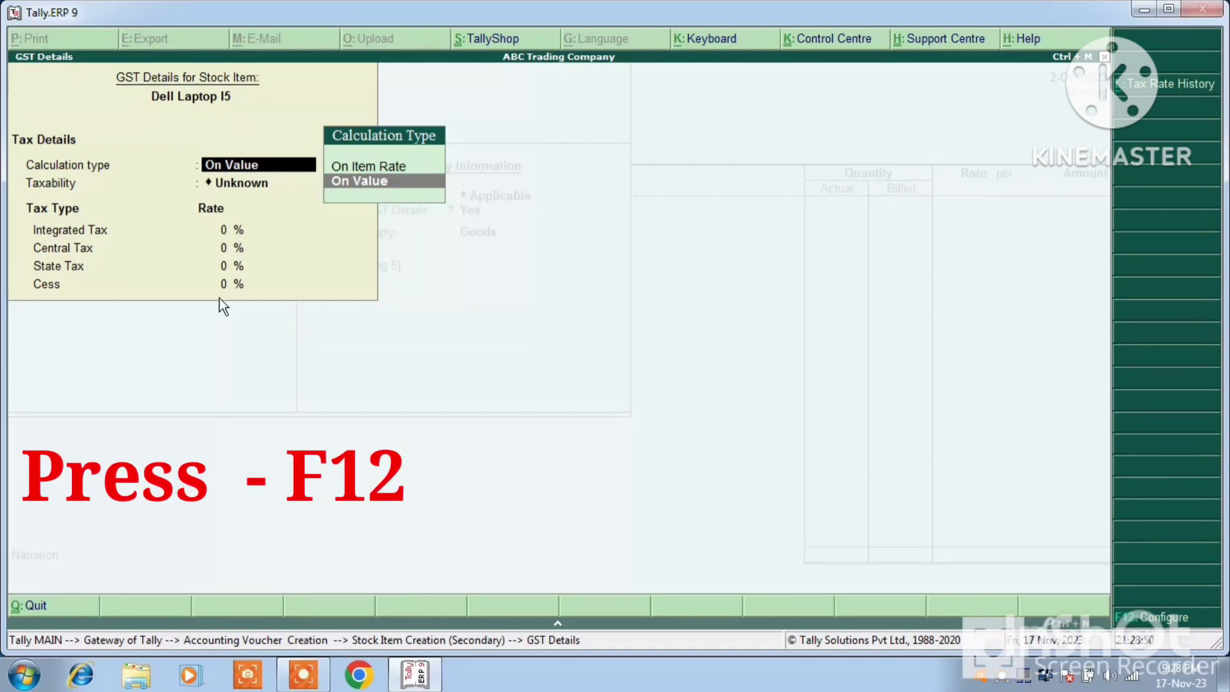
{"action": "key", "text": "F12"}
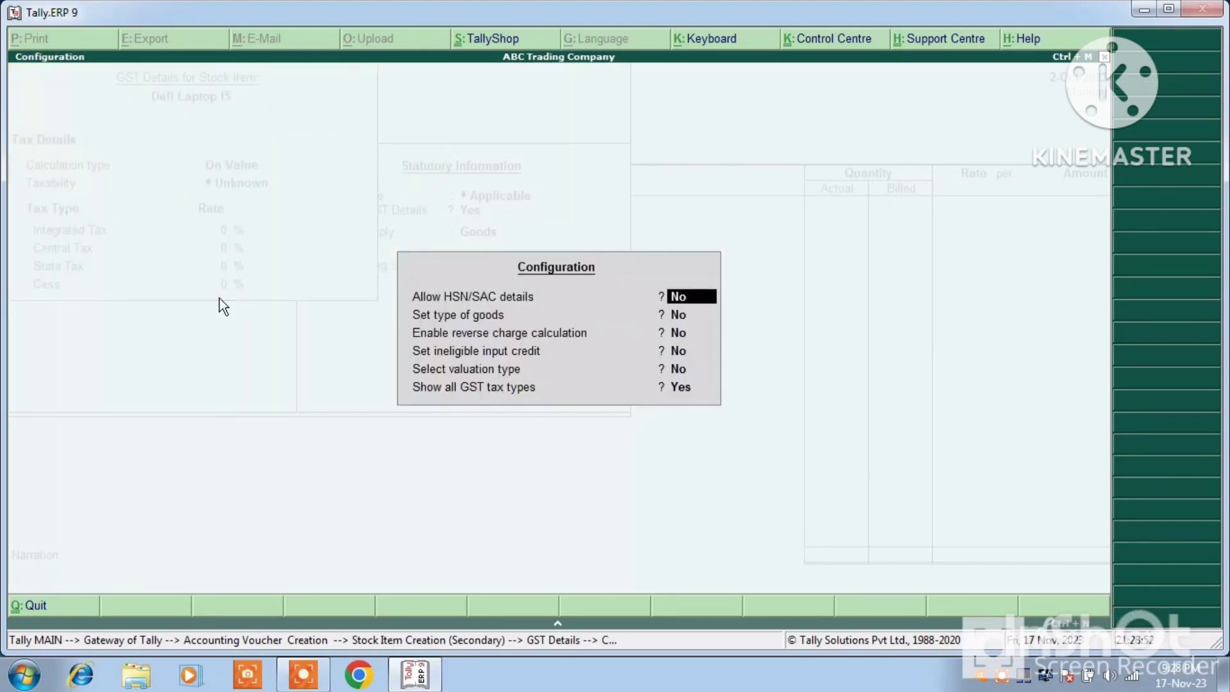
{"action": "type", "text": "y"}
{"action": "key", "text": "Return"}
{"action": "key", "text": "Return"}
{"action": "key", "text": "Return"}
{"action": "key", "text": "Return"}
{"action": "key", "text": "Return"}
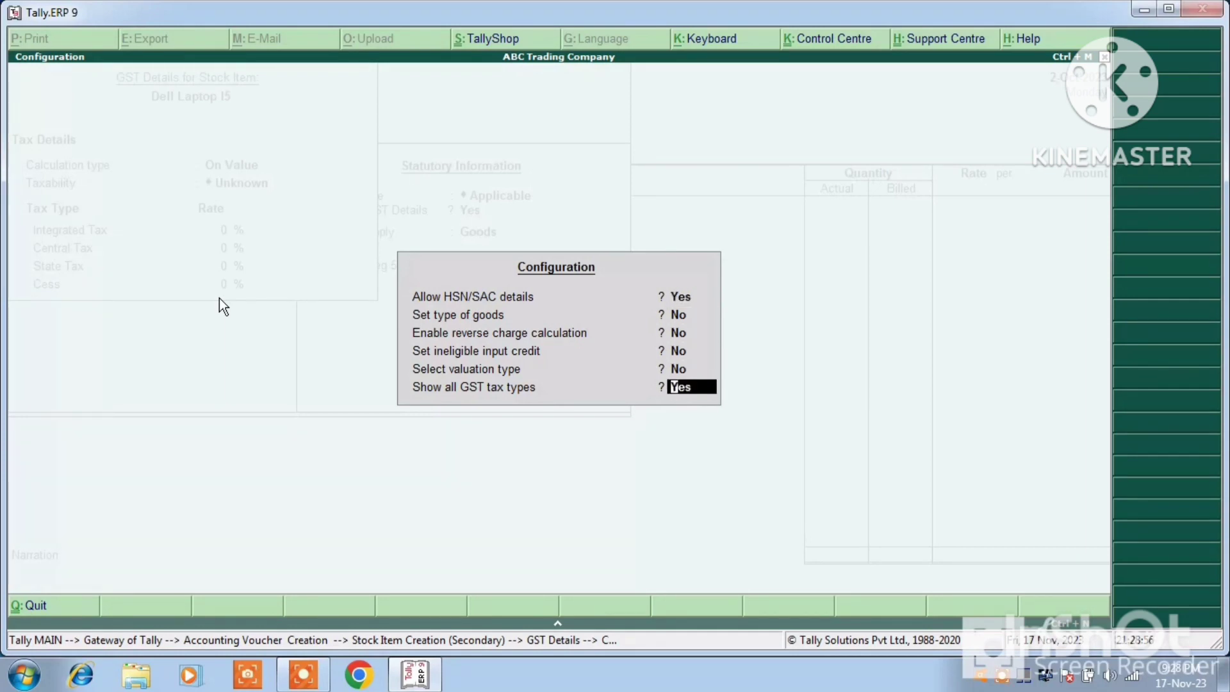
{"action": "key", "text": "Return"}
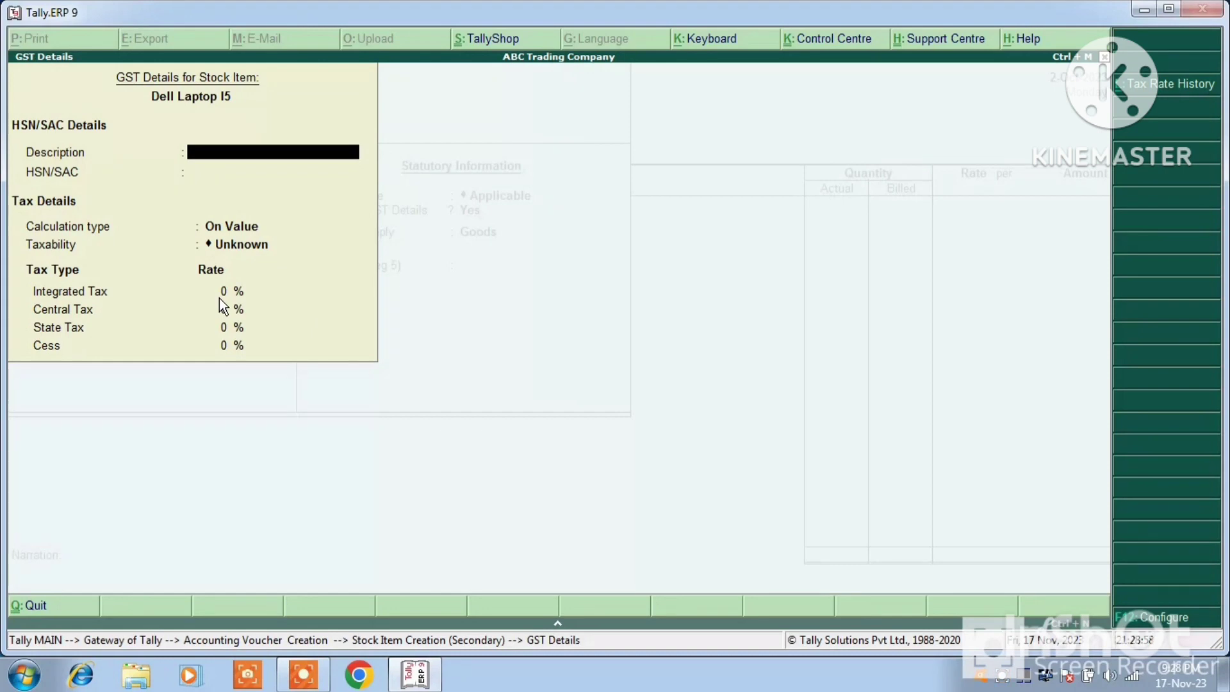
Enter Laptop as the HSN/SAC description and 84713020 as the HSN/SAC code.
{"action": "type", "text": "Laptop"}
{"action": "key", "text": "Return"}
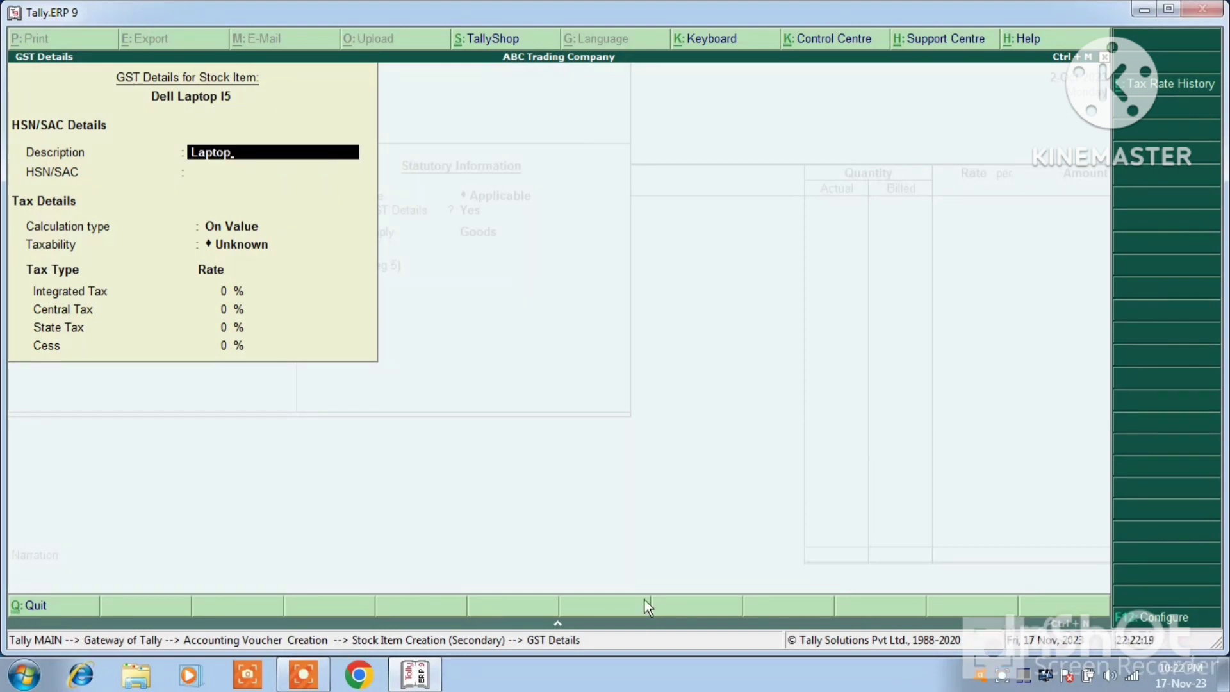
{"action": "key", "text": "Return"}
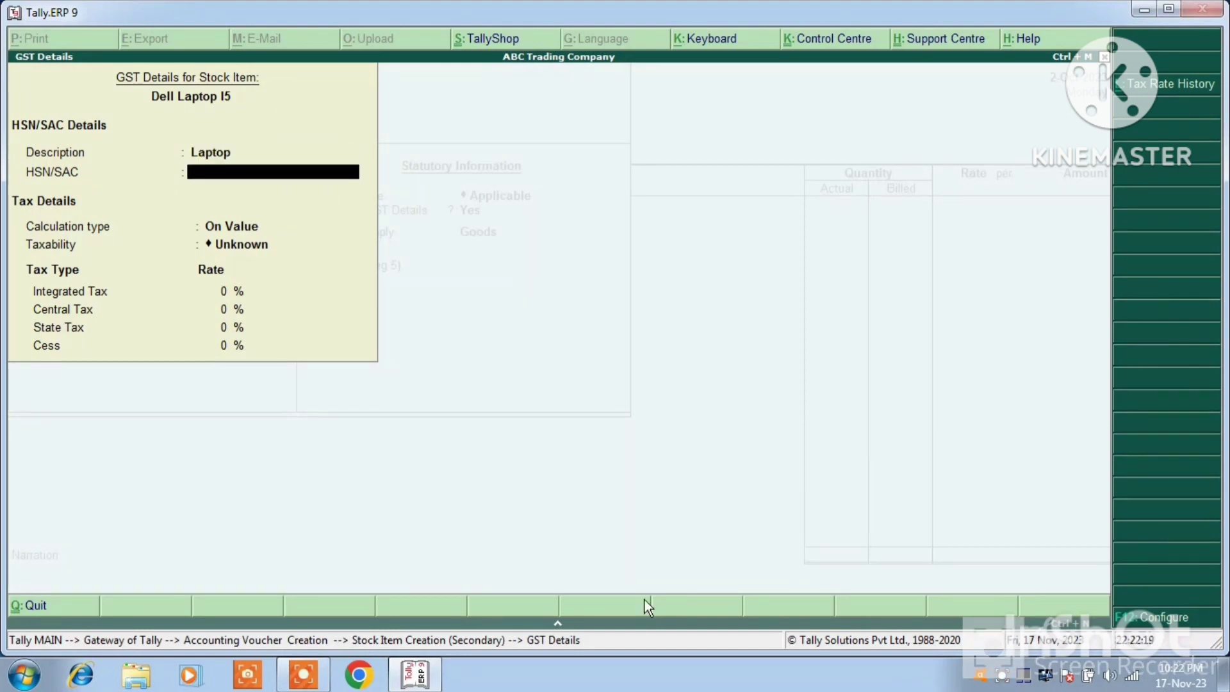
{"action": "type", "text": "84713020"}
{"action": "key", "text": "Return"}
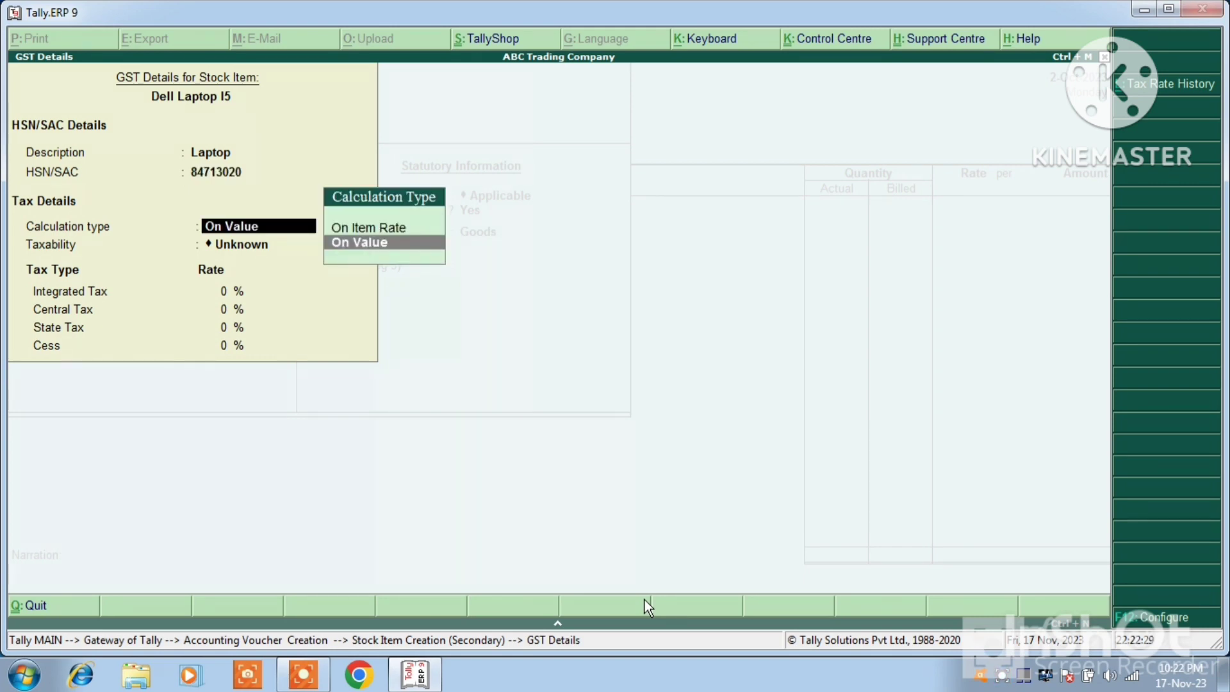
Keep the item's tax calculation On Value, set its taxability to Taxable and its integrated tax to 18%.
{"action": "key", "text": "Return"}
{"action": "key", "text": "Down"}
{"action": "key", "text": "Down"}
{"action": "key", "text": "Down"}
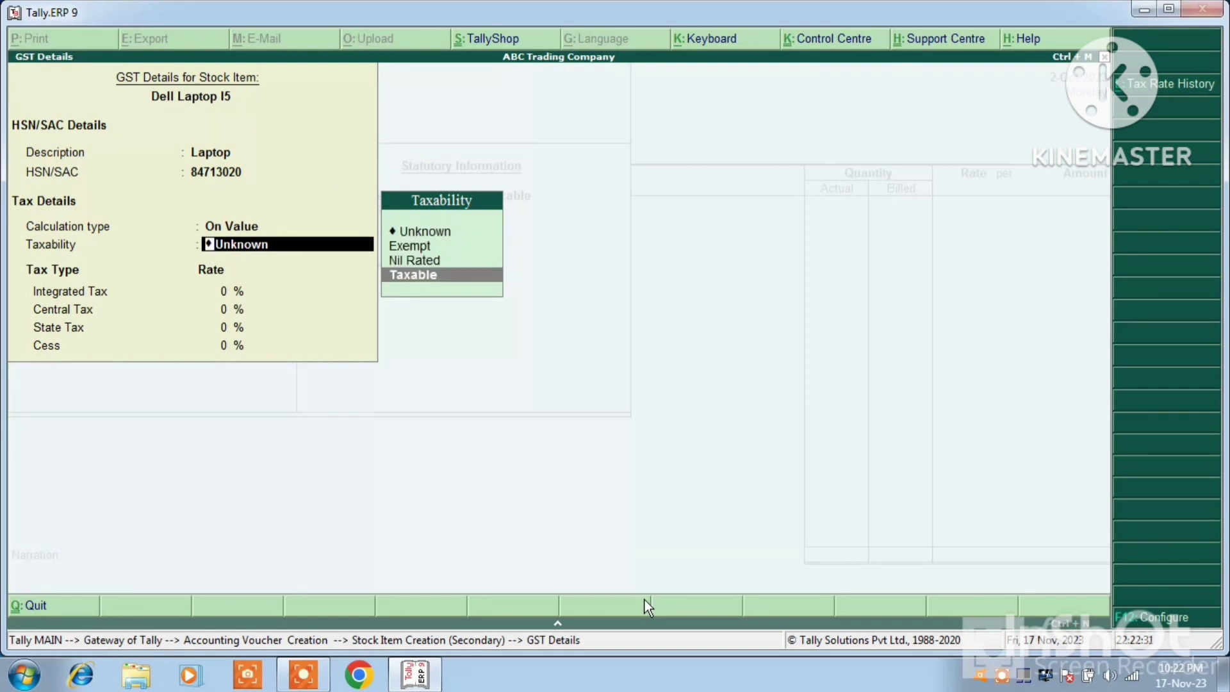
{"action": "key", "text": "Return"}
{"action": "type", "text": "18"}
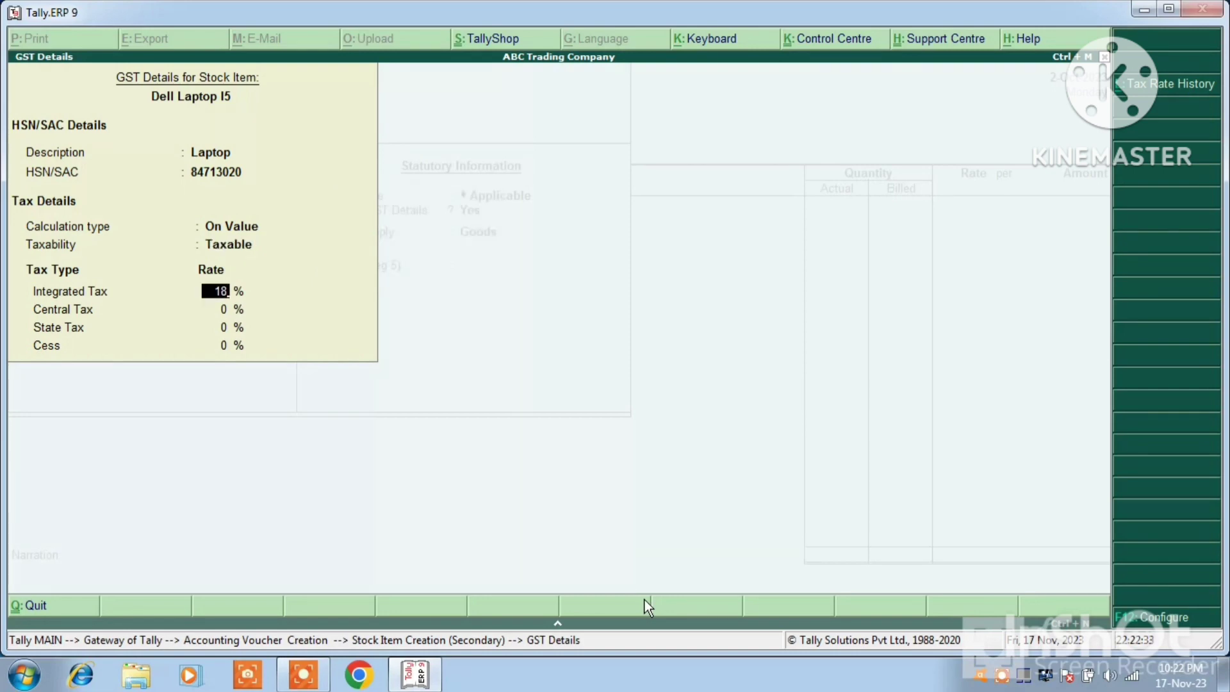
{"action": "key", "text": "Return"}
{"action": "key", "text": "Return"}
{"action": "key", "text": "Return"}
{"action": "key", "text": "Return"}
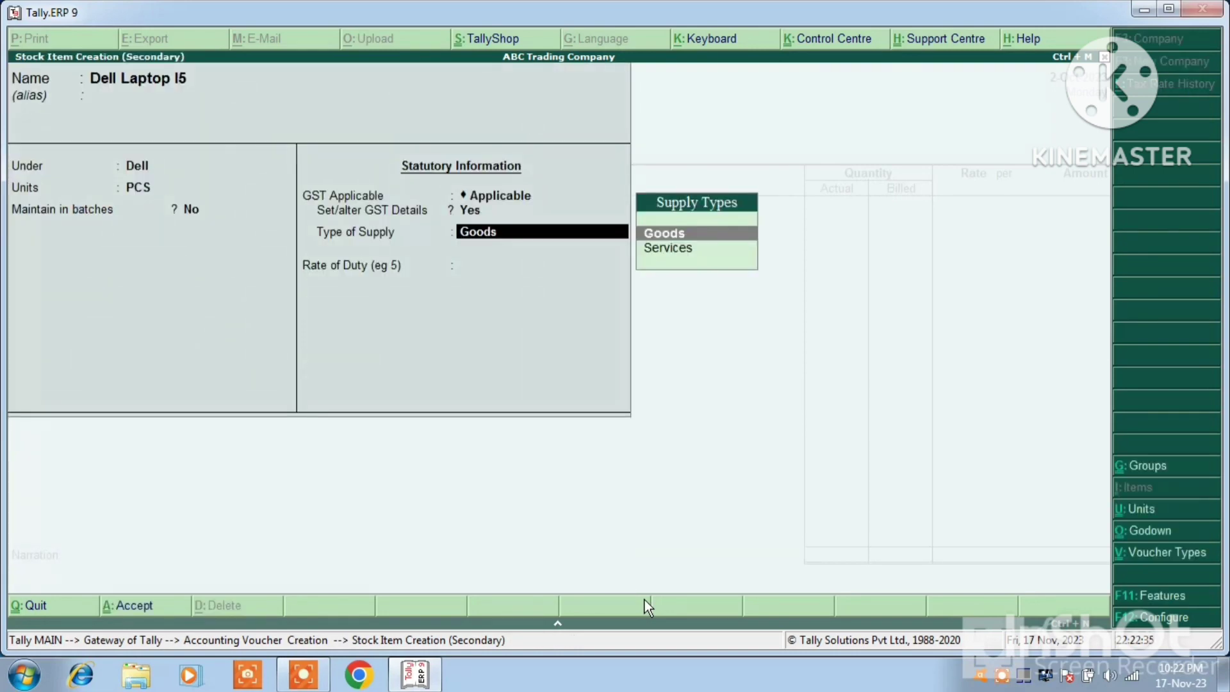
Keep Goods as the type of supply, leave the rate of duty blank and save the stock item.
{"action": "key", "text": "Return"}
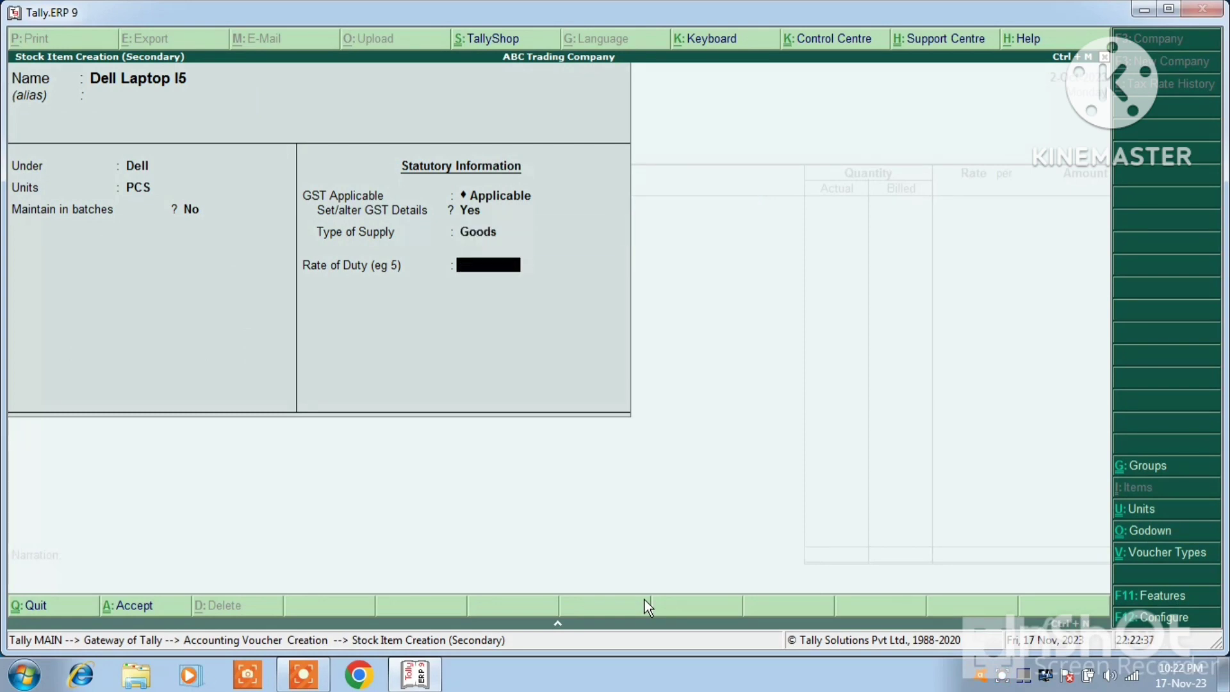
{"action": "key", "text": "Return"}
{"action": "key", "text": "Return"}
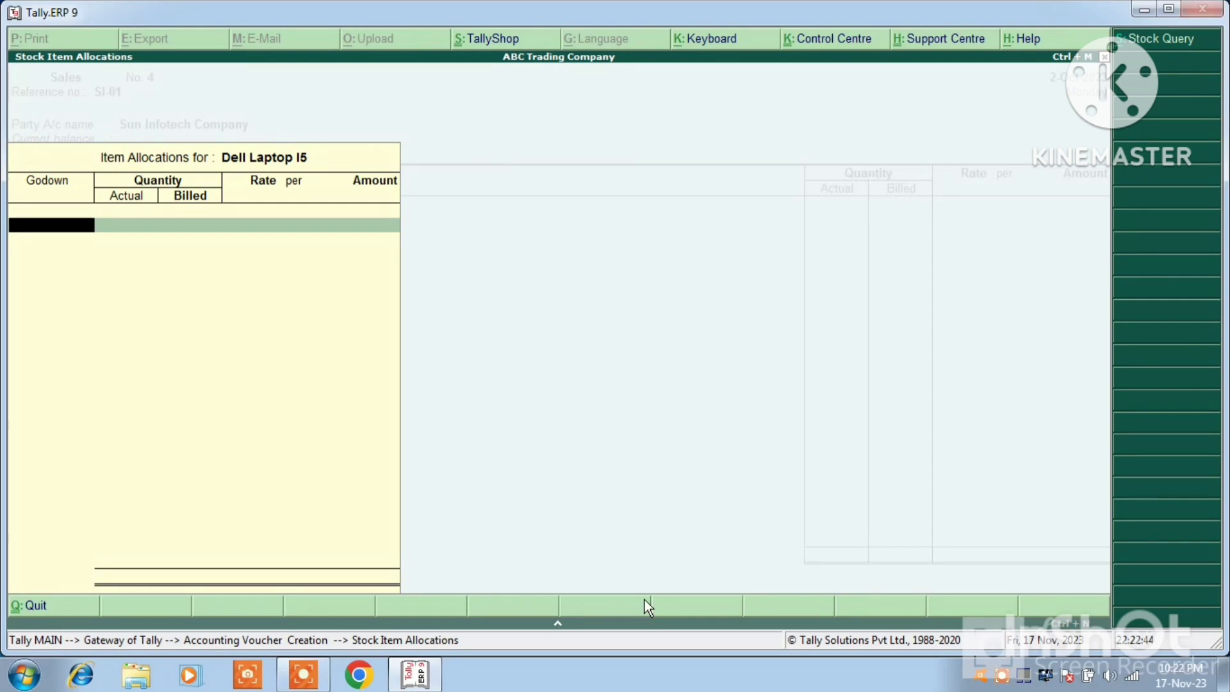
Allocate the laptops from Office Godown with an actual quantity of 6 PCS and a billed quantity of 5 PCS.
{"action": "type", "text": "O"}
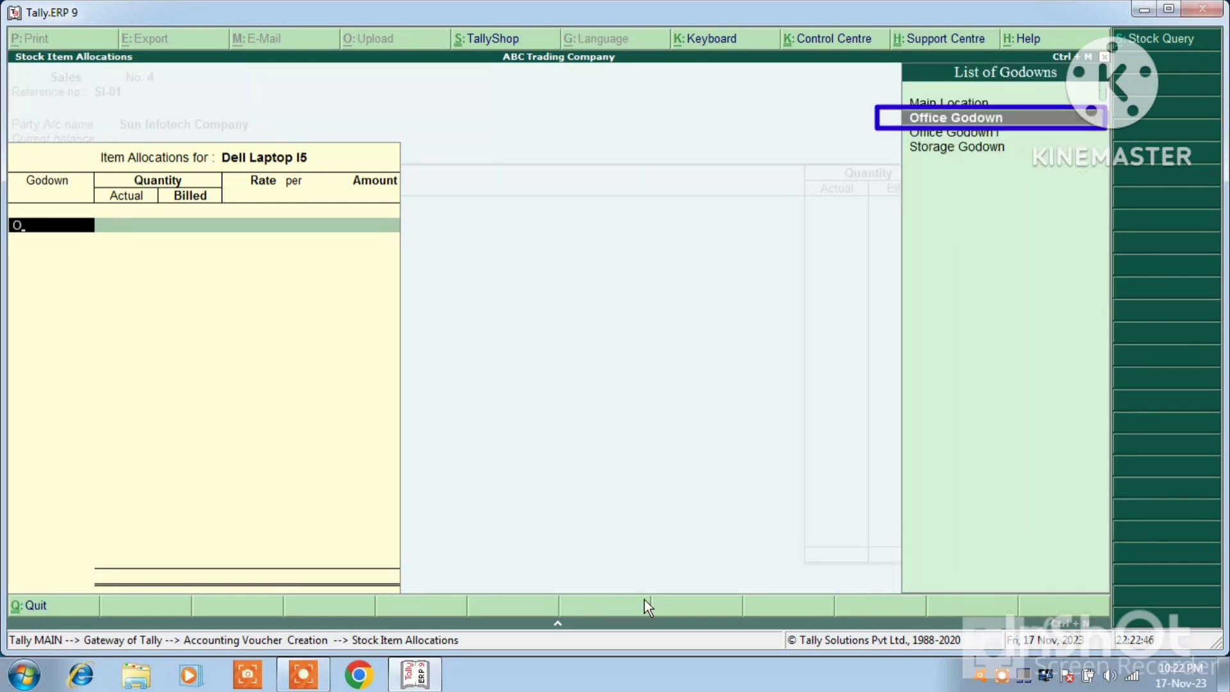
{"action": "key", "text": "Return"}
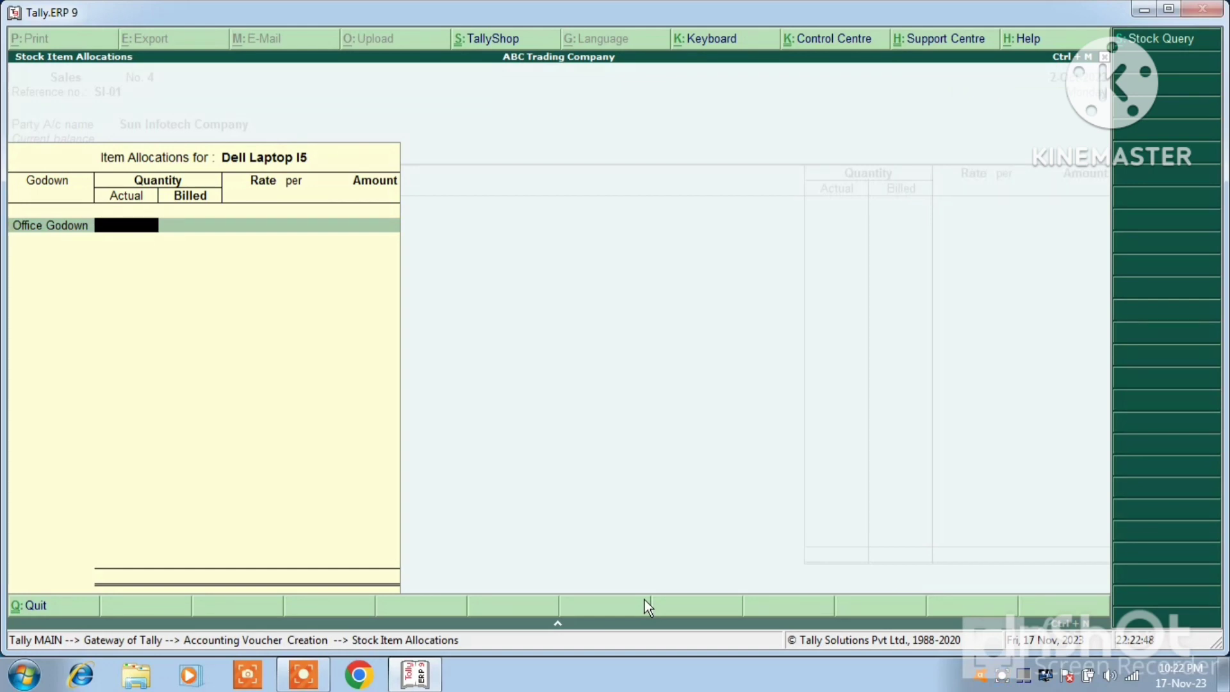
{"action": "type", "text": "6"}
{"action": "key", "text": "Return"}
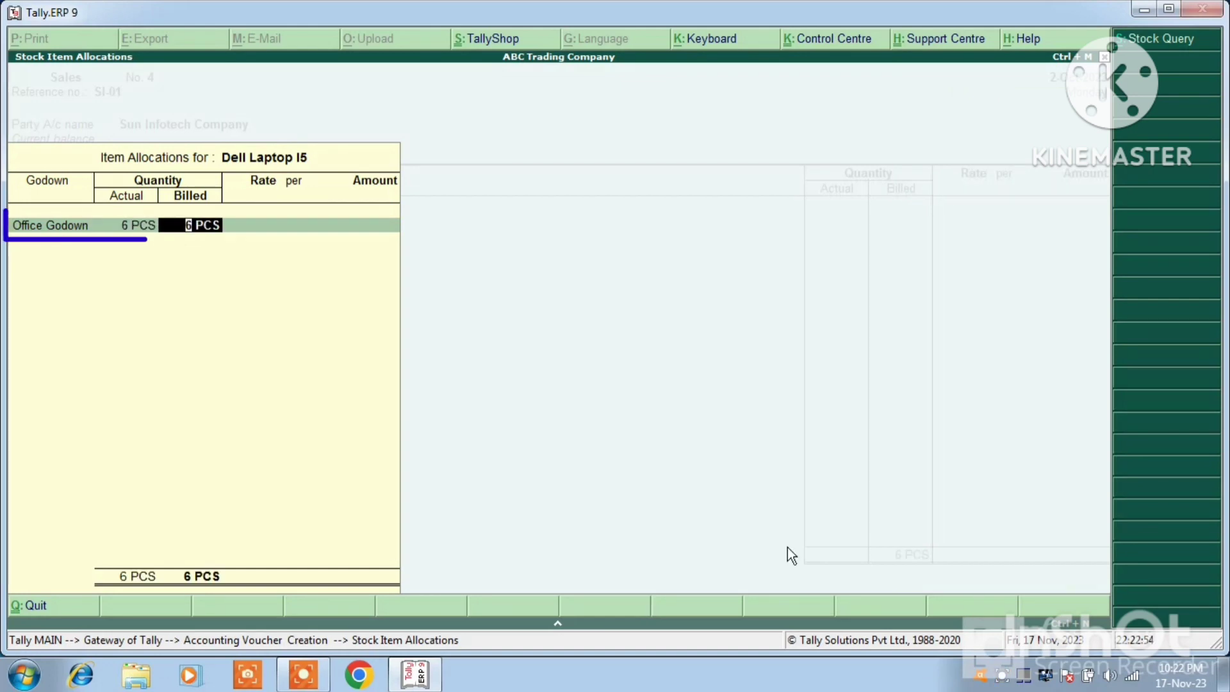
{"action": "type", "text": "5"}
{"action": "key", "text": "Return"}
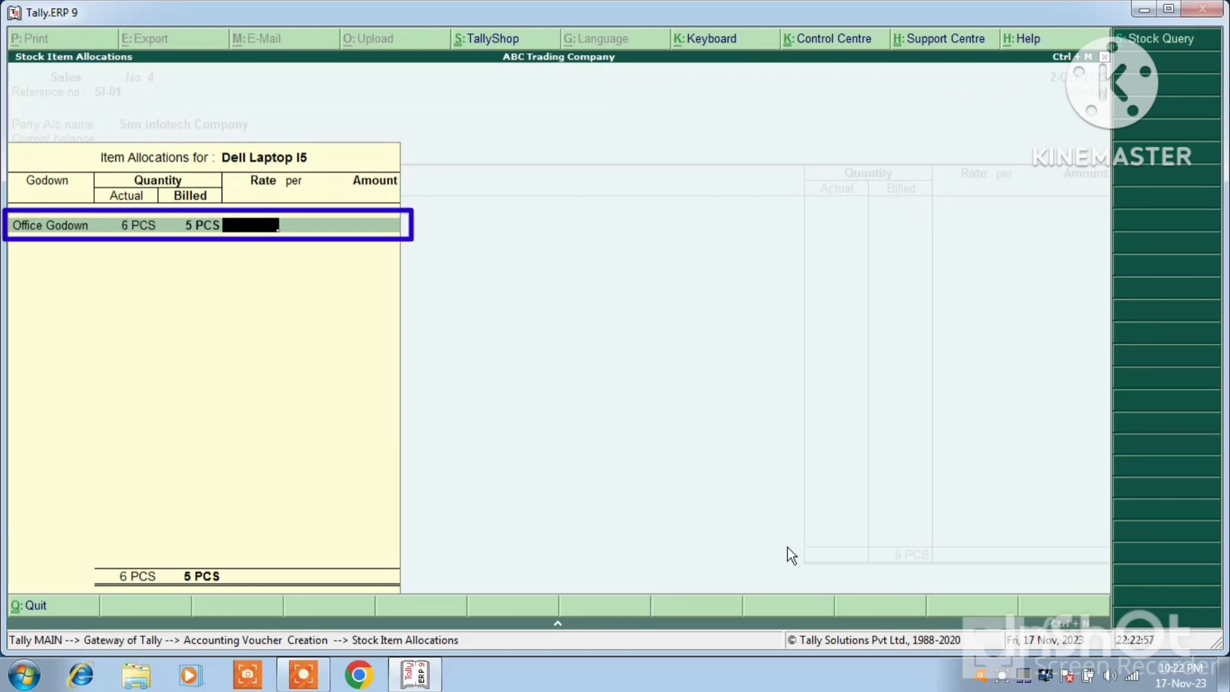
Set the laptop rate to 48000 per PCS and complete the item allocation.
{"action": "type", "text": "48000"}
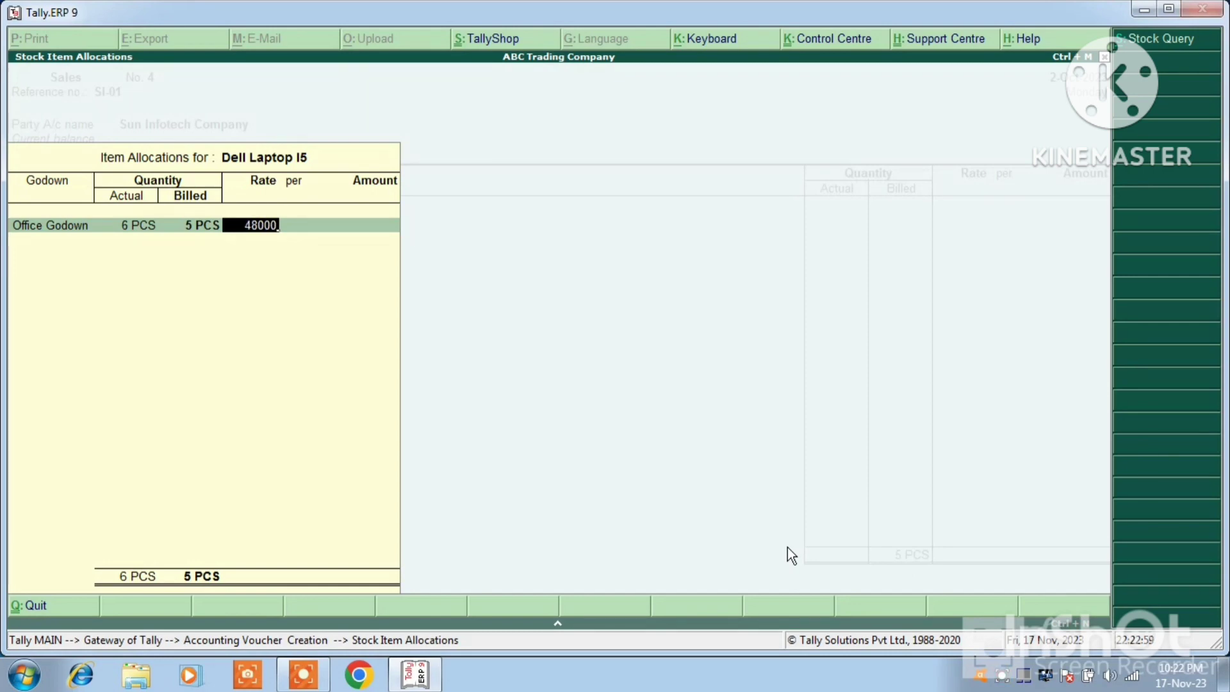
{"action": "key", "text": "Return"}
{"action": "key", "text": "Return"}
{"action": "key", "text": "Return"}
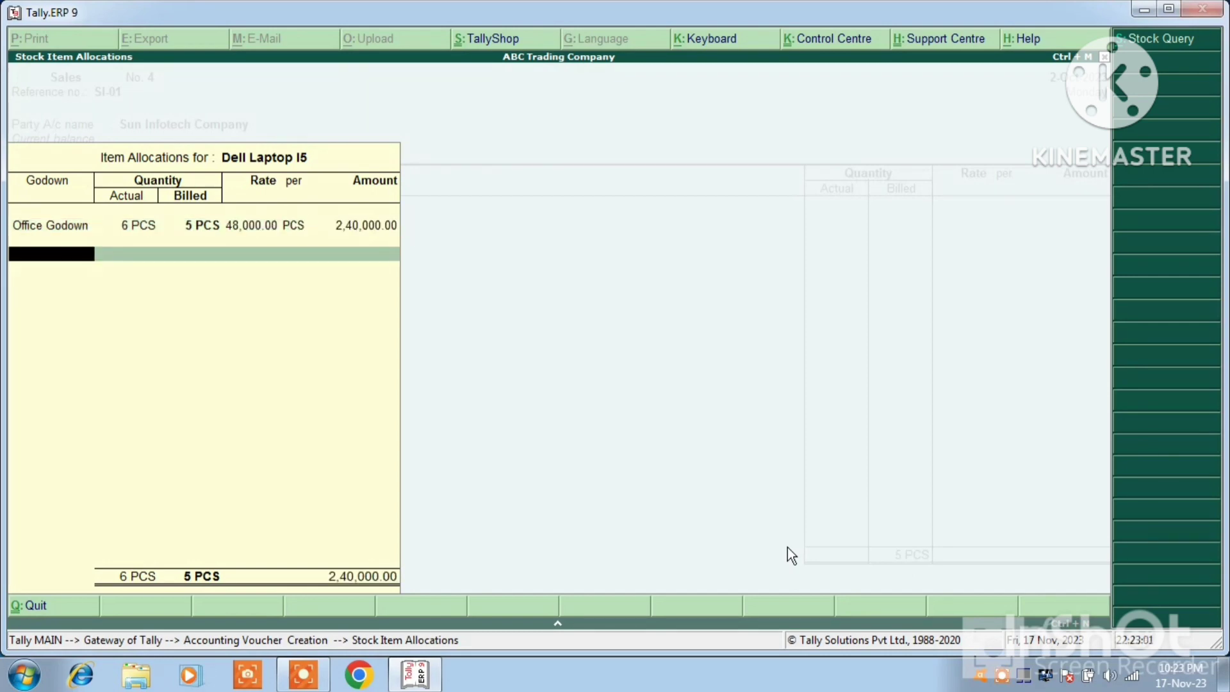
{"action": "key", "text": "Return"}
{"action": "key", "text": "Return"}
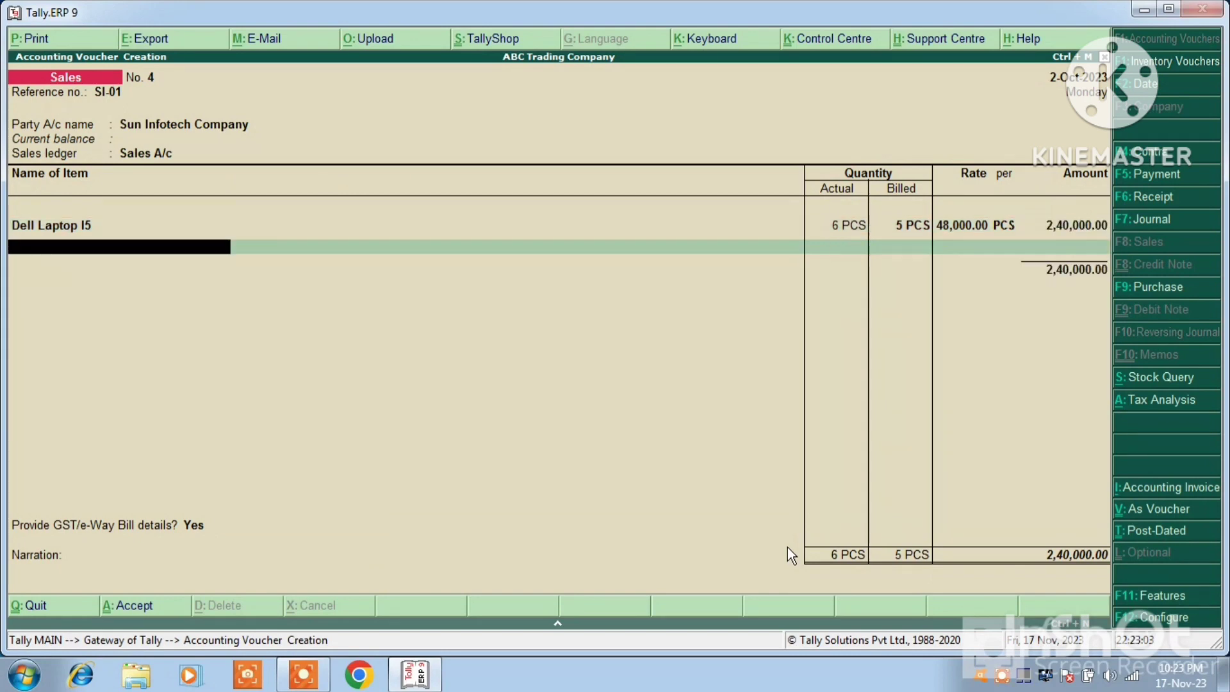
Finish the item list and add the CGST and SGST ledgers to the sales voucher.
{"action": "key", "text": "Return"}
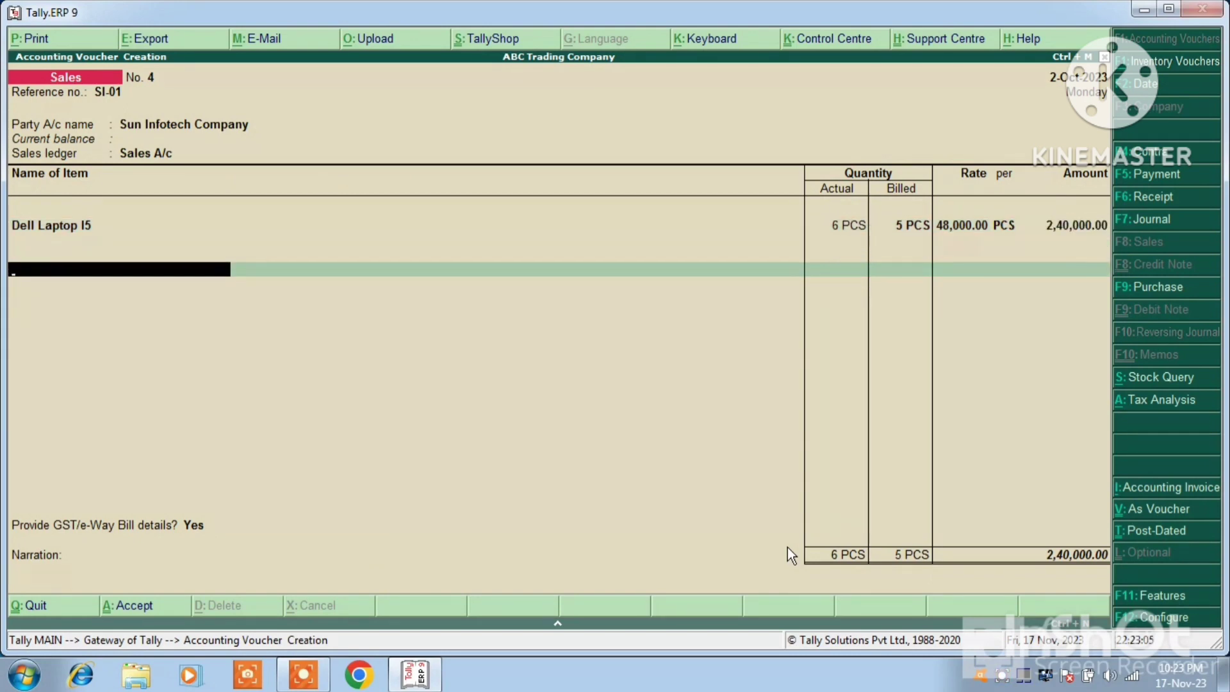
{"action": "type", "text": "Cgs"}
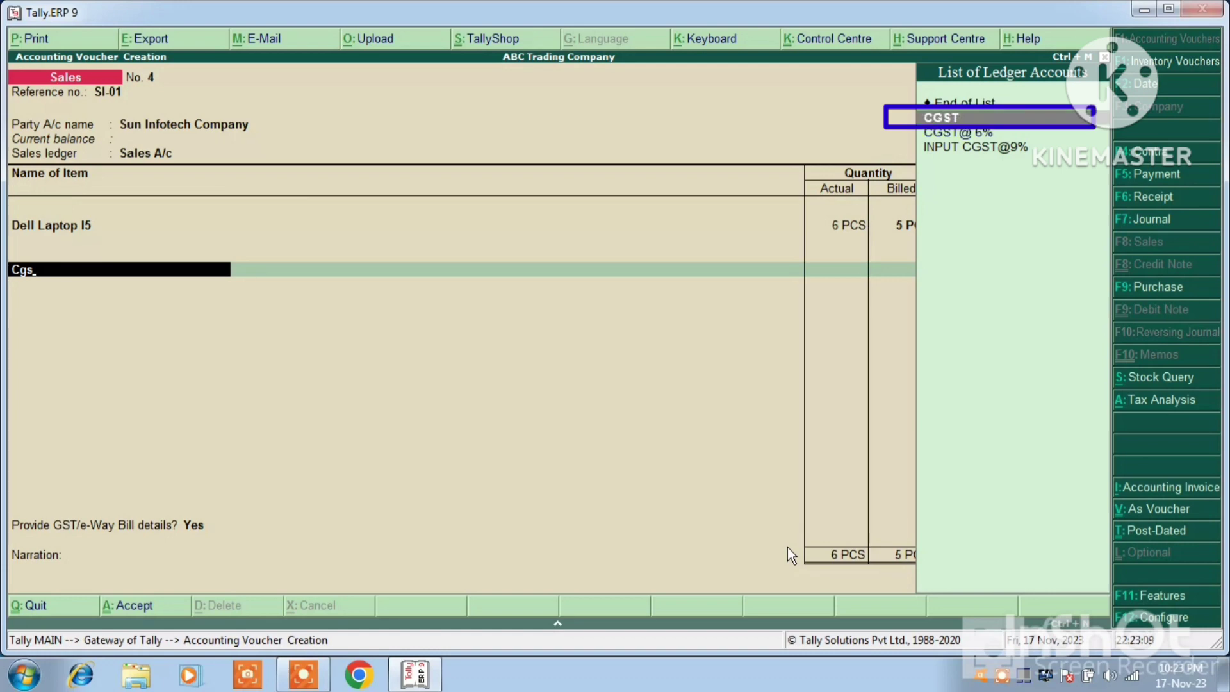
{"action": "key", "text": "Return"}
{"action": "key", "text": "Return"}
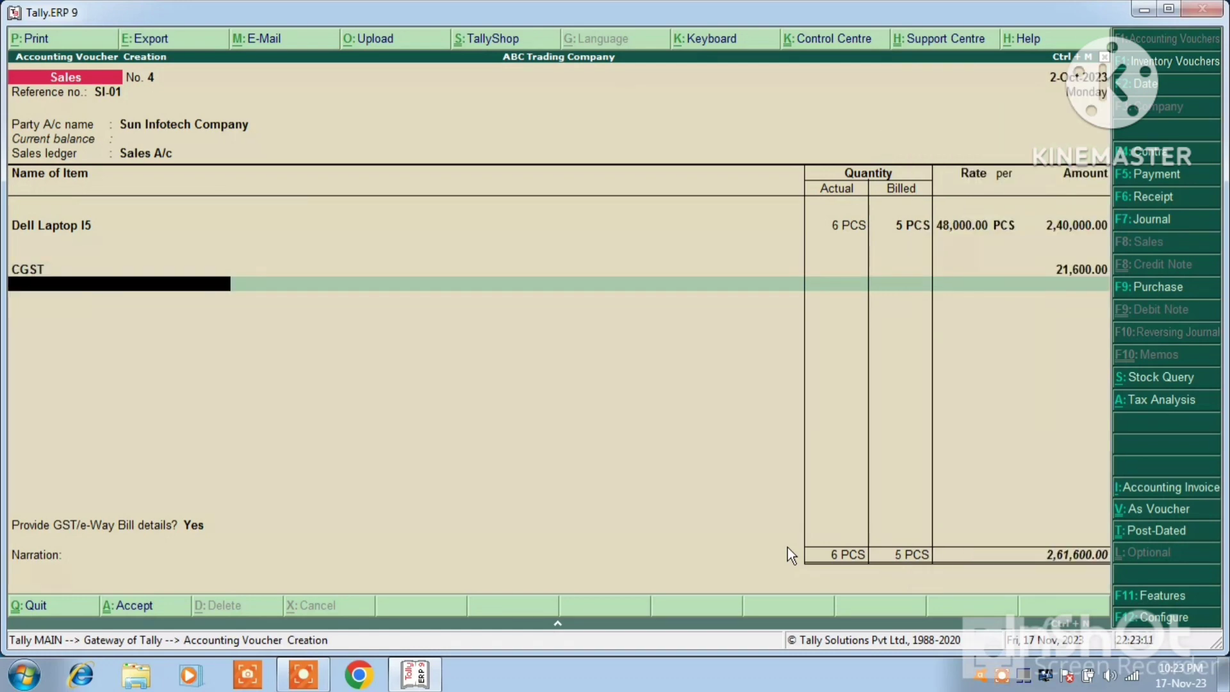
{"action": "type", "text": "Sgs"}
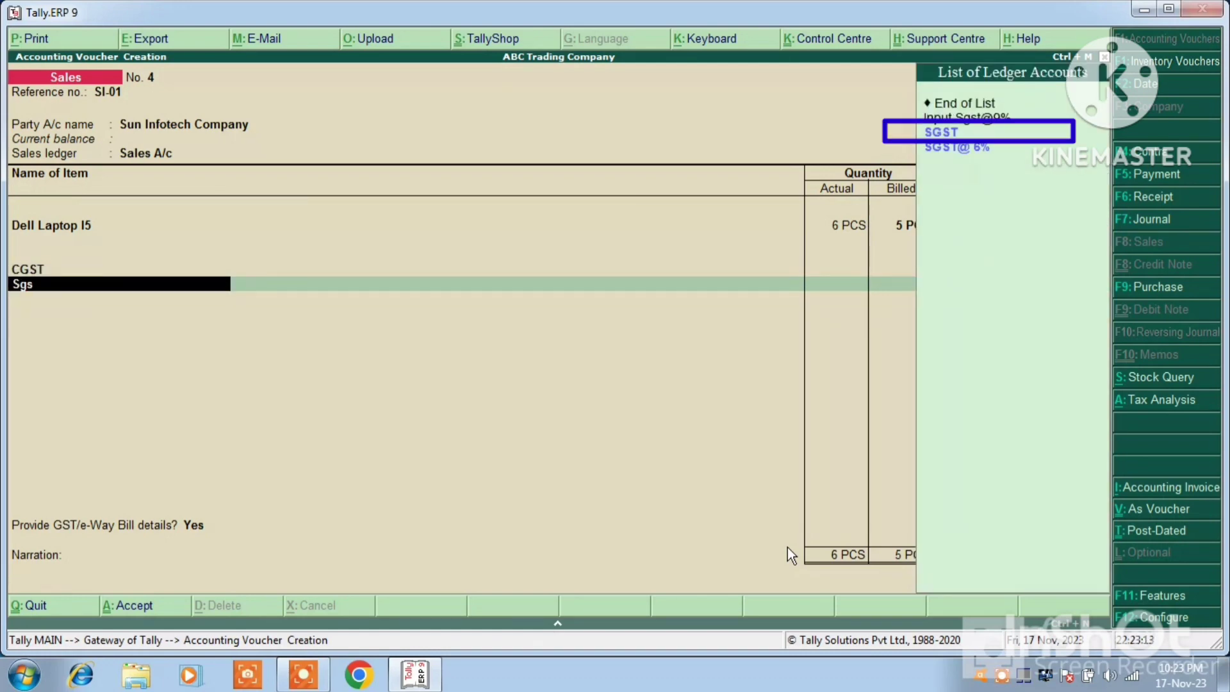
{"action": "type", "text": "t"}
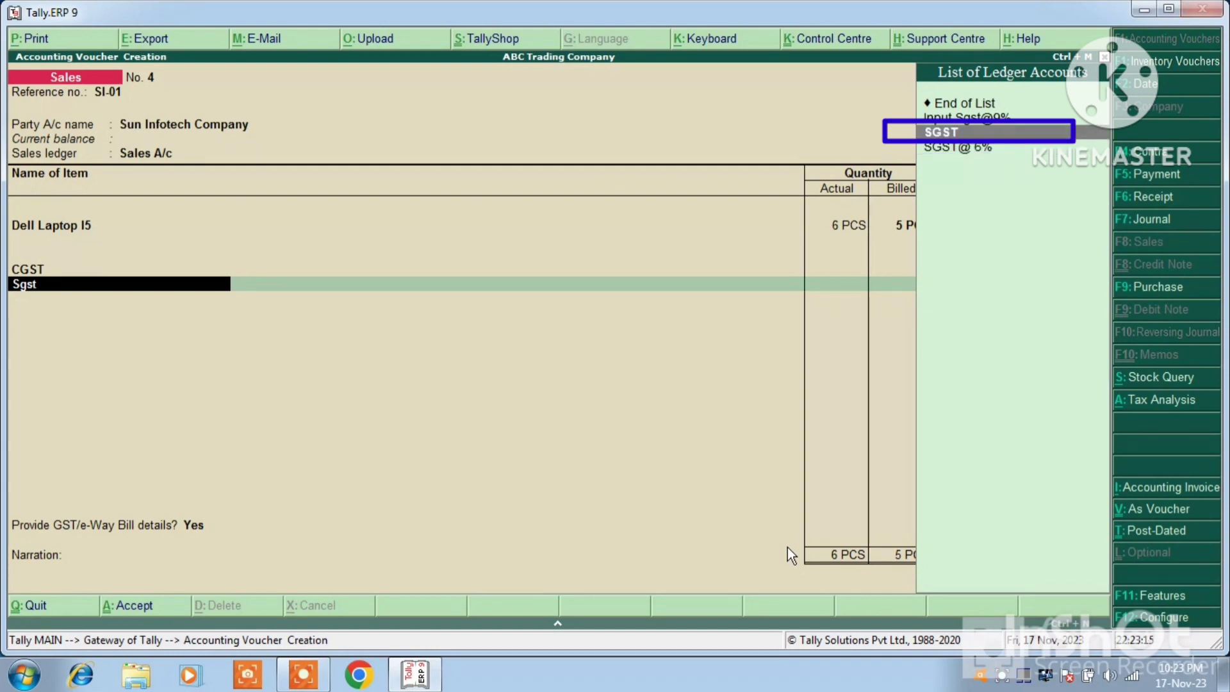
{"action": "key", "text": "Return"}
{"action": "key", "text": "Return"}
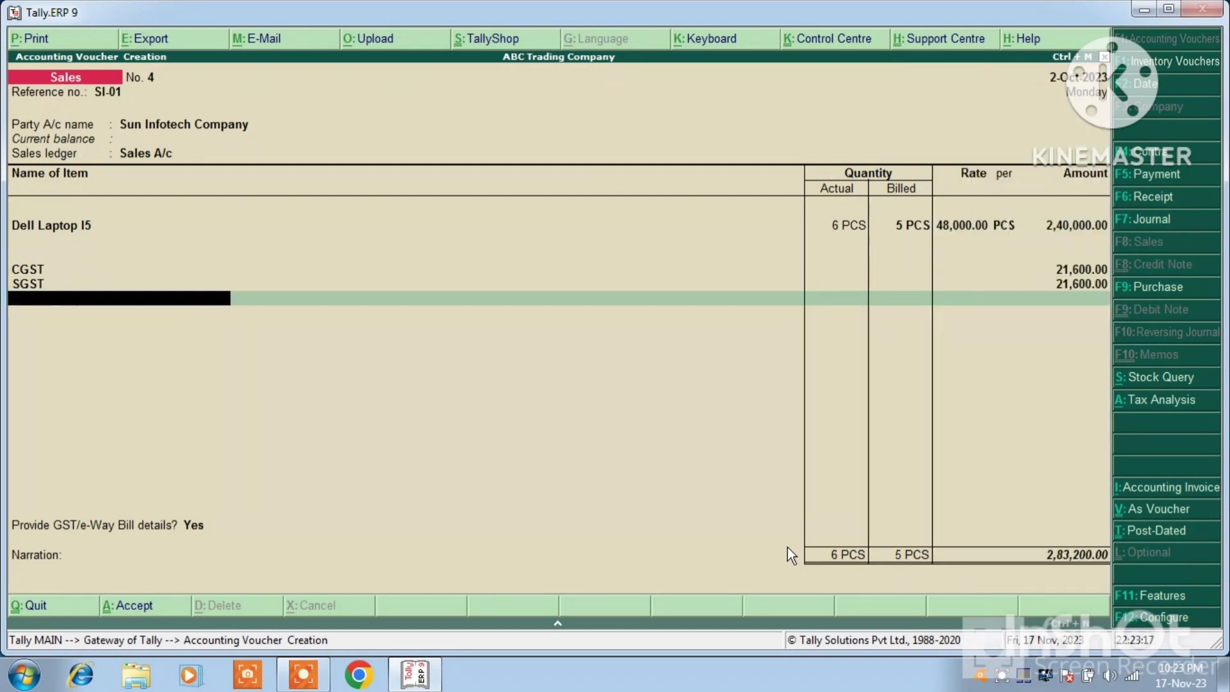
End the ledger list, set Provide GST/e-Way Bill details to No and leave the party amount as calculated.
{"action": "key", "text": "Return"}
{"action": "key", "text": "Up"}
{"action": "key", "text": "Return"}
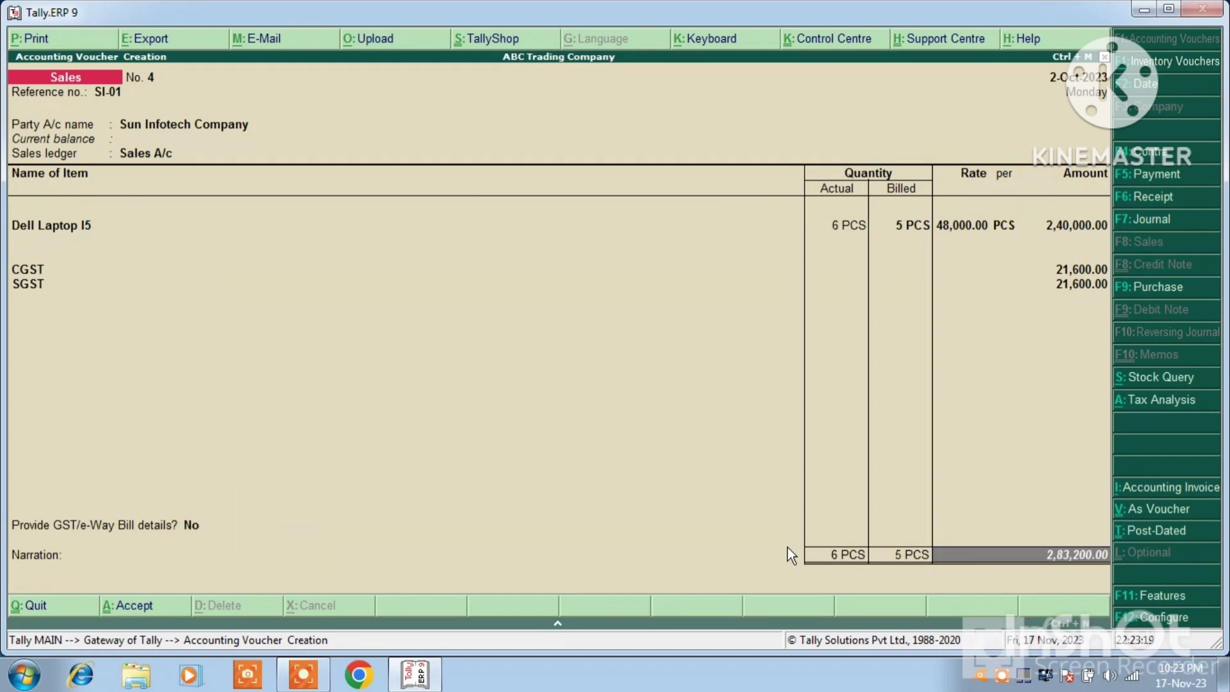
{"action": "key", "text": "Return"}
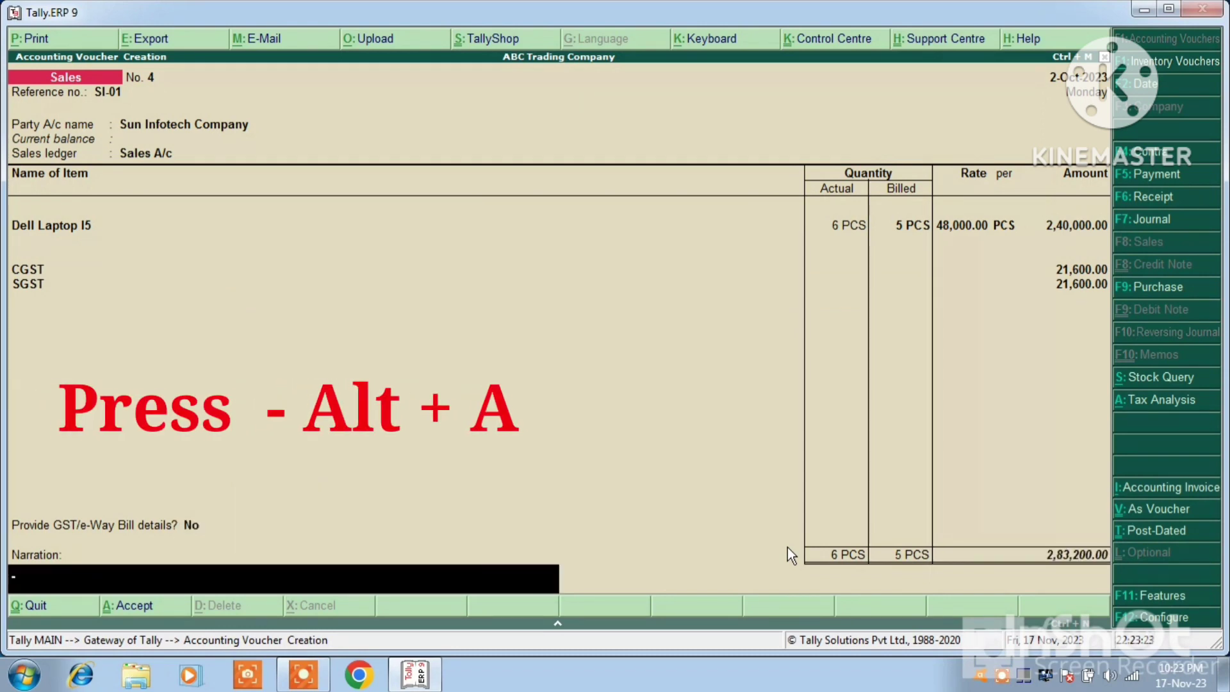
Examine the voucher's tax analysis in detailed view, including the Central Tax and State Tax rates on the laptops.
{"action": "key", "text": "alt+a"}
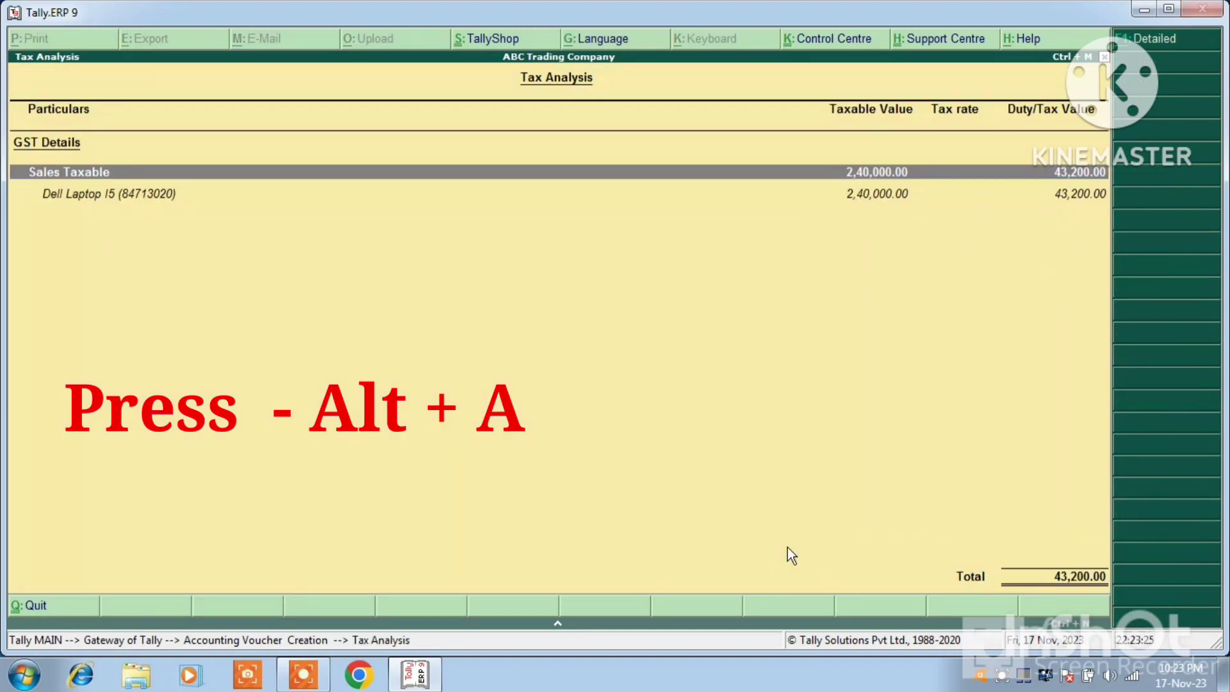
{"action": "key", "text": "alt+F1"}
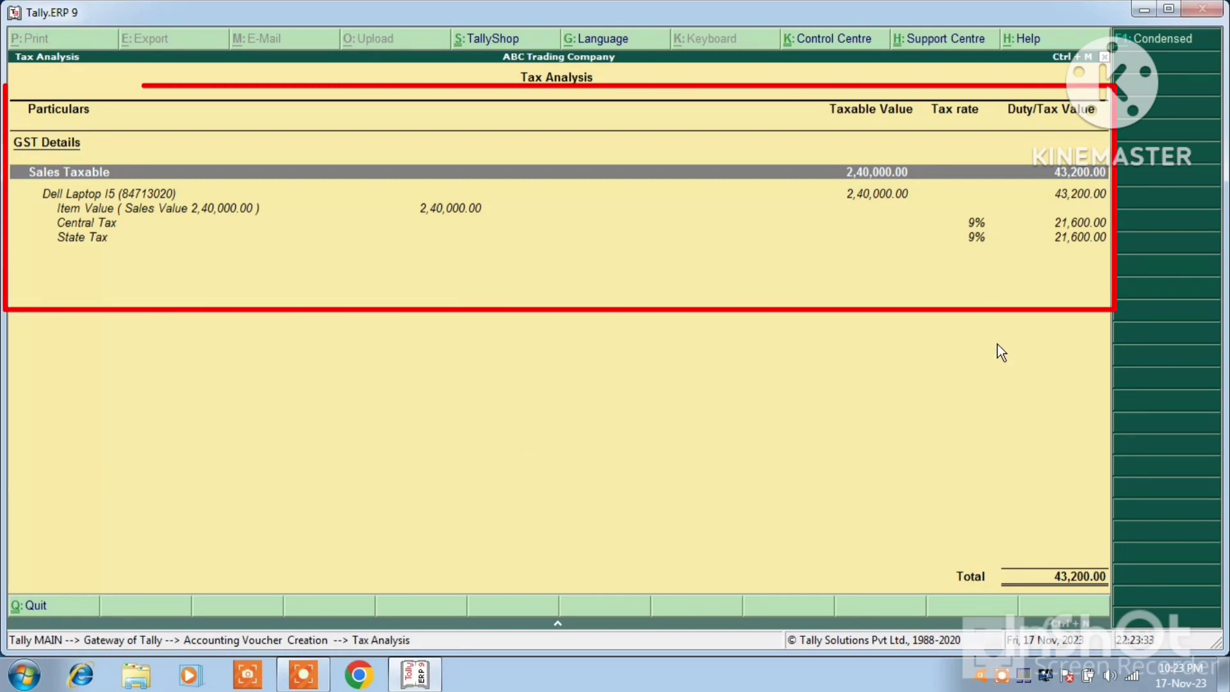
{"action": "key", "text": "Escape"}
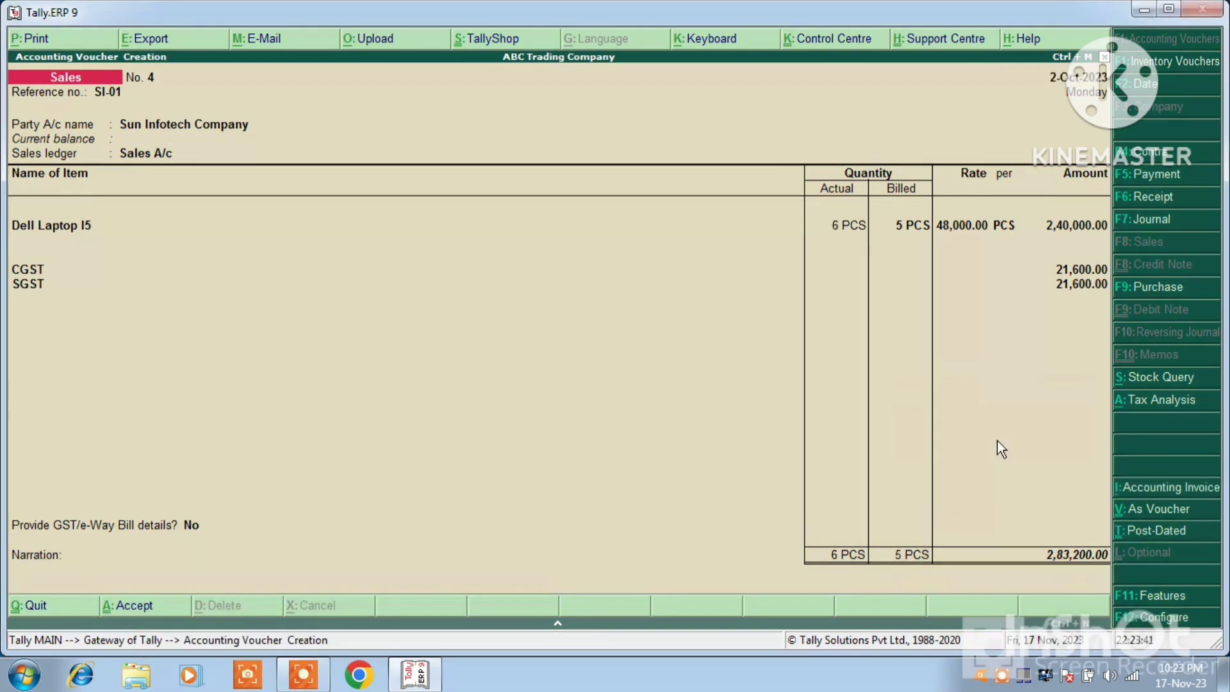
Save the sales voucher with a blank narration and leave voucher creation for the Gateway of Tally.
{"action": "key", "text": "Return"}
{"action": "key", "text": "Escape"}
{"action": "key", "text": "n"}
{"action": "key", "text": "Escape"}
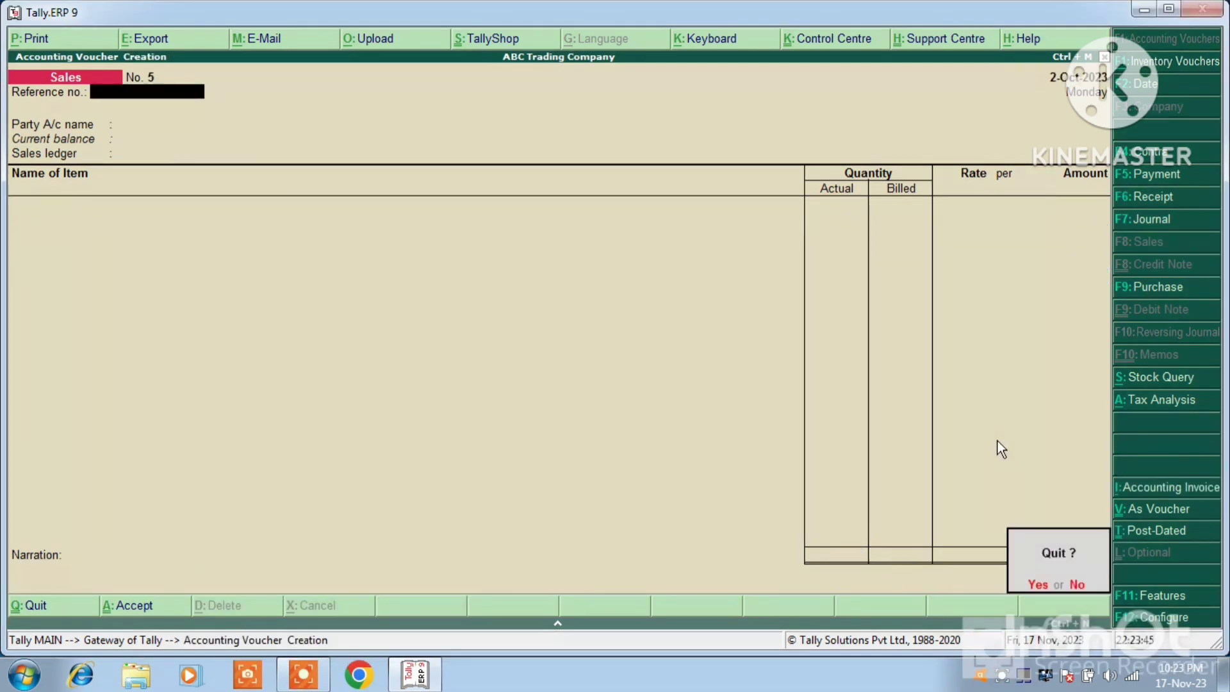
{"action": "key", "text": "Return"}
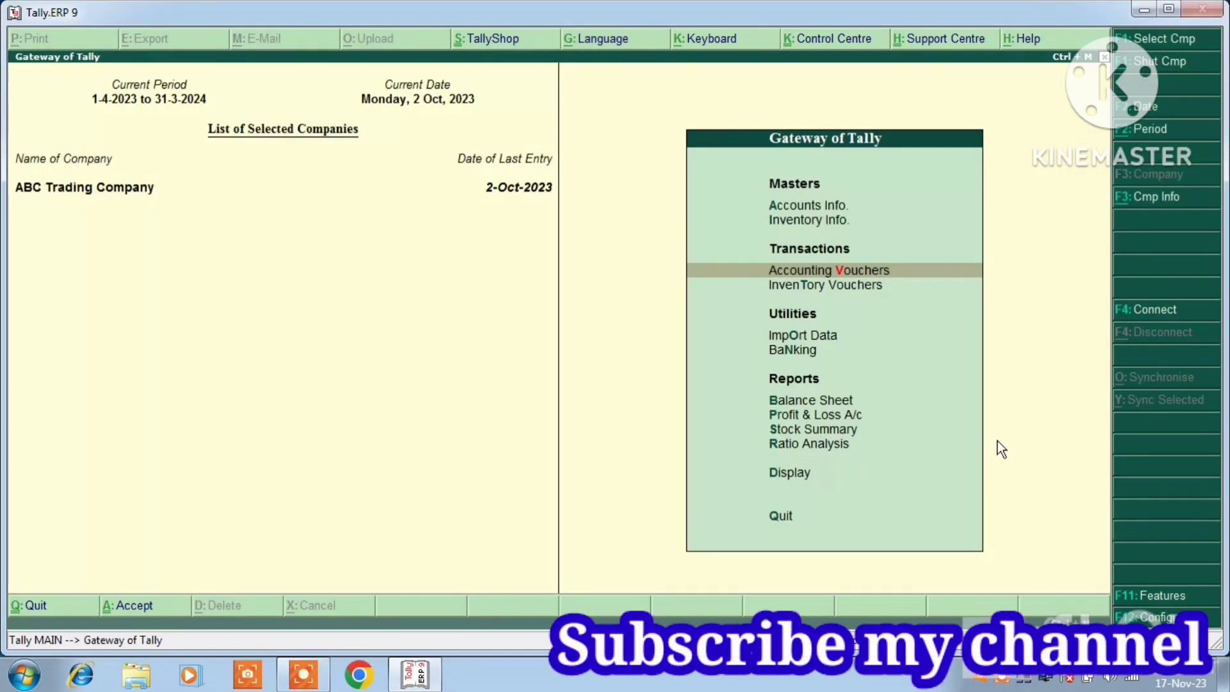
Open the Sun Infotech Company sales voucher from the Day Book.
{"action": "key", "text": "Up"}
{"action": "key", "text": "Up"}
{"action": "key", "text": "Up"}
{"action": "key", "text": "Up"}
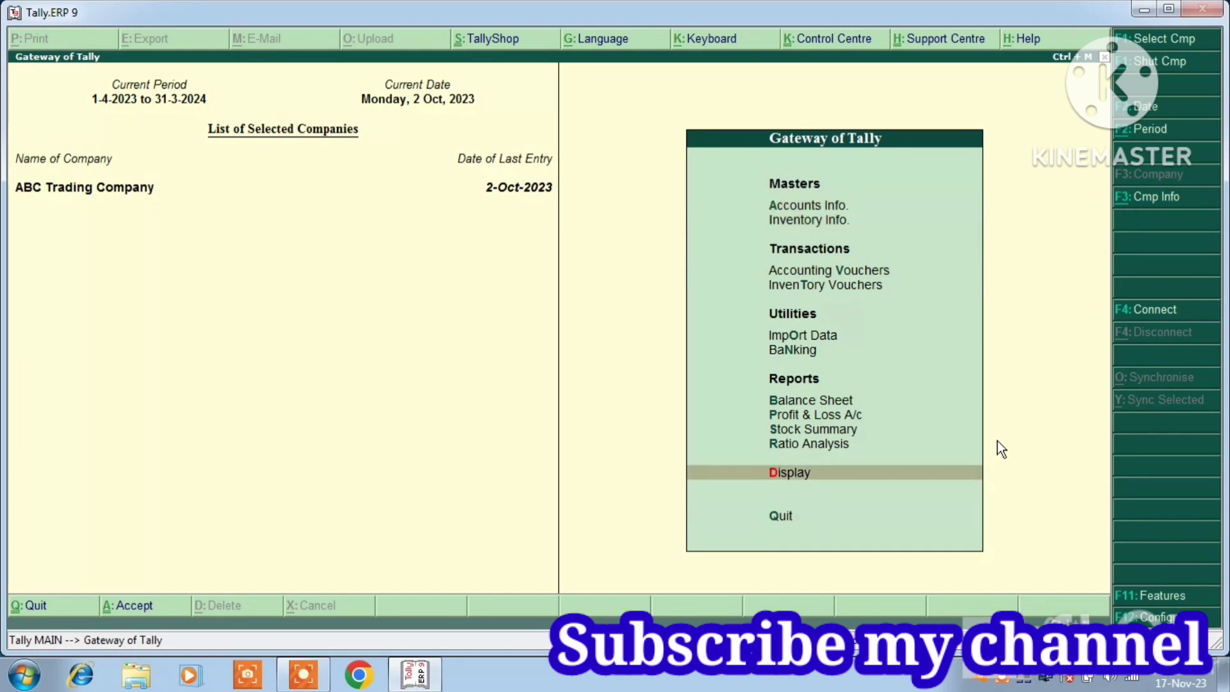
{"action": "key", "text": "Return"}
{"action": "key", "text": "Down"}
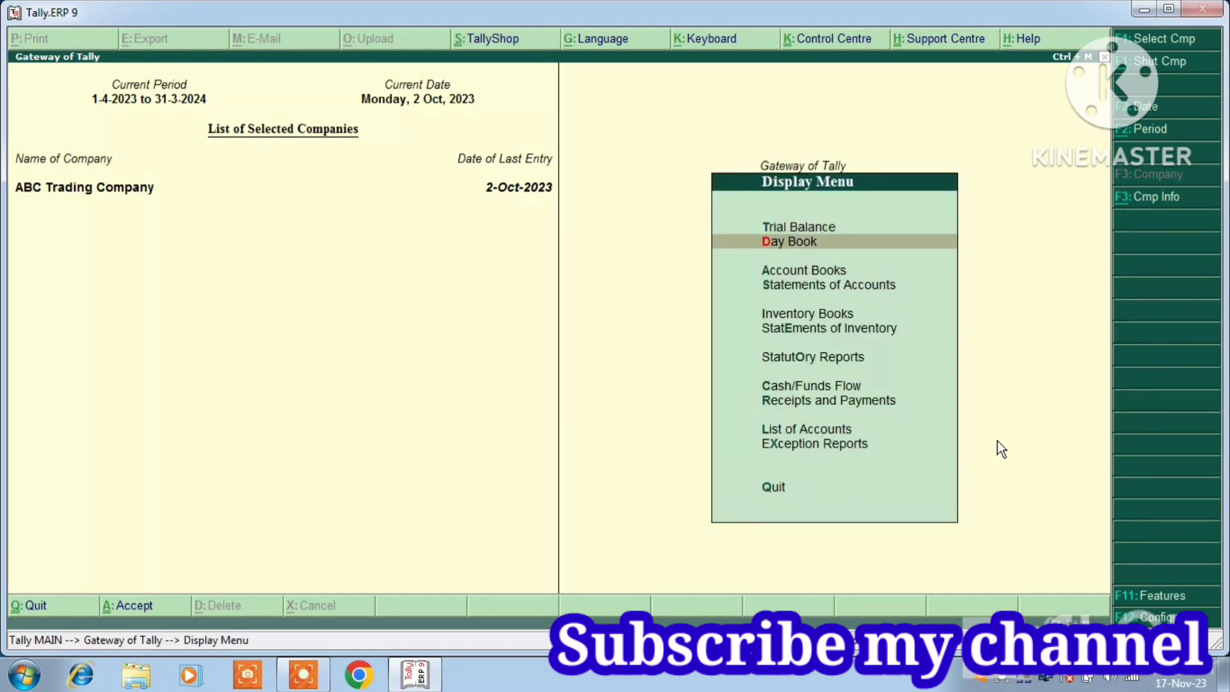
{"action": "key", "text": "Return"}
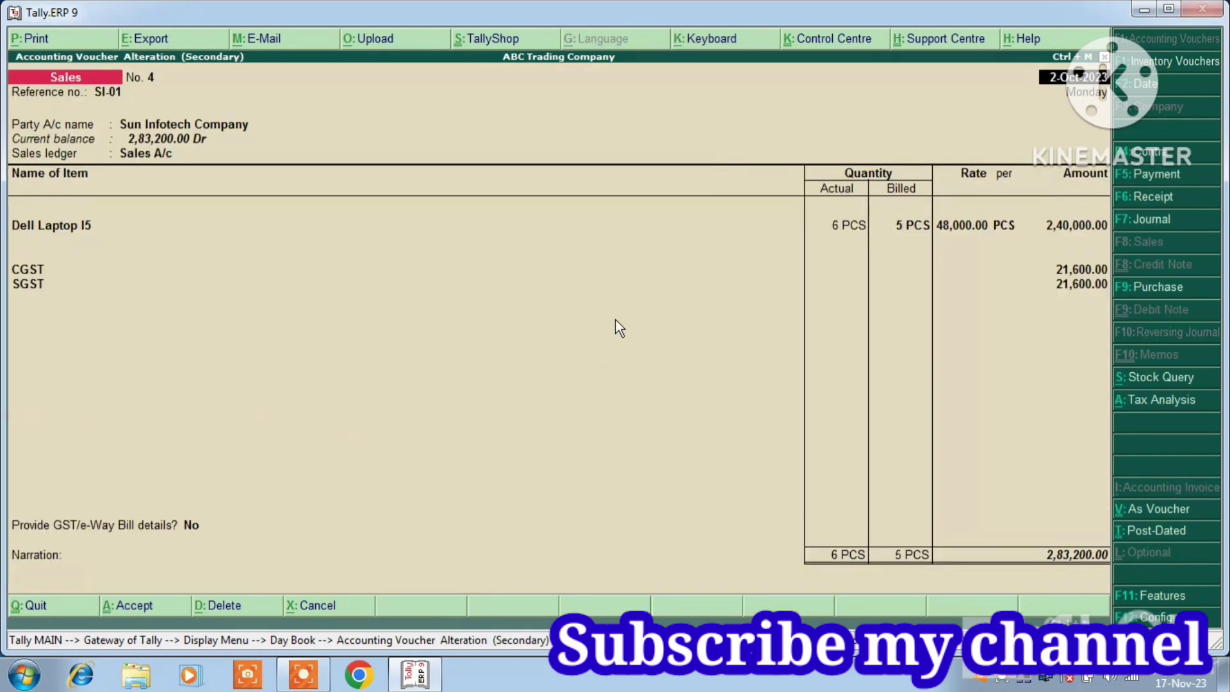
Preview the voucher as a Tax Invoice, inspect it zoomed in from header to declaration, and print it.
{"action": "key", "text": "alt+p"}
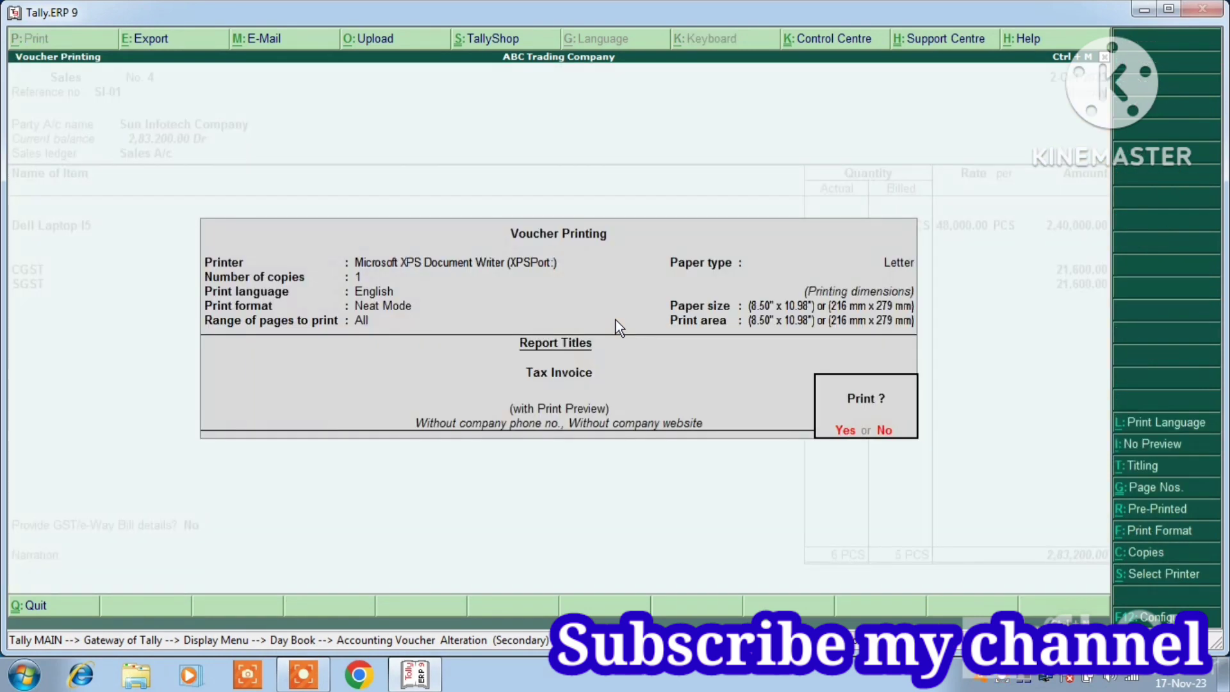
{"action": "left_click", "coordinate": [842, 431]}
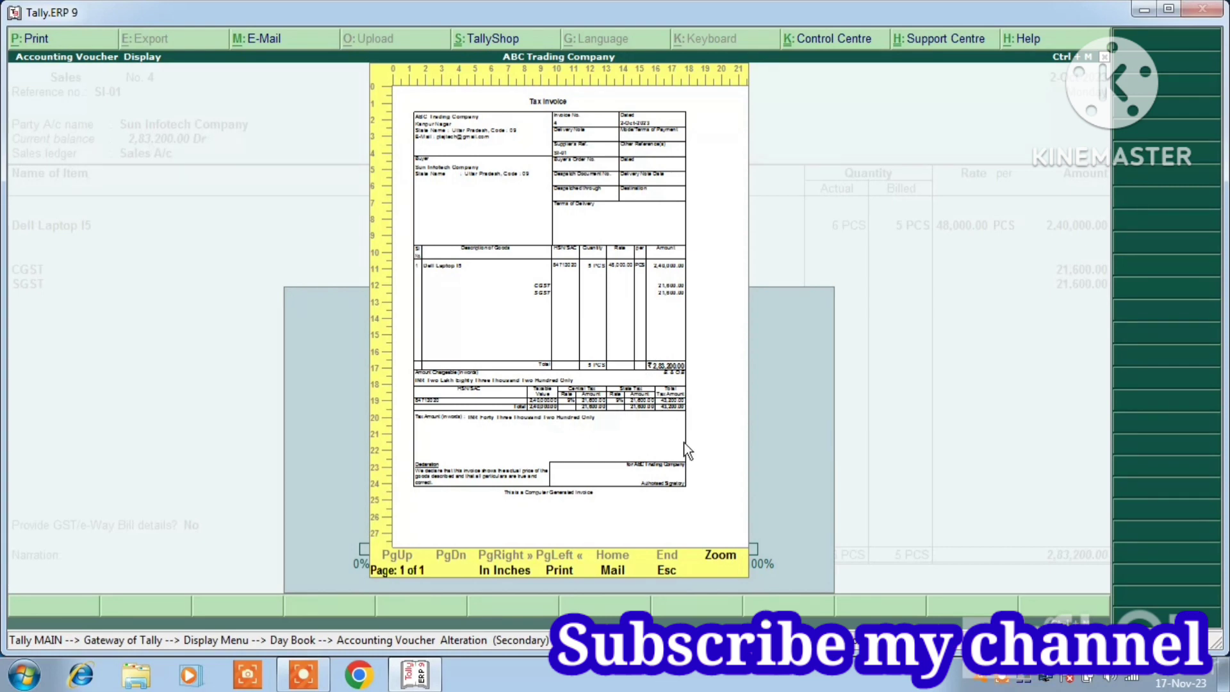
{"action": "left_click", "coordinate": [718, 558]}
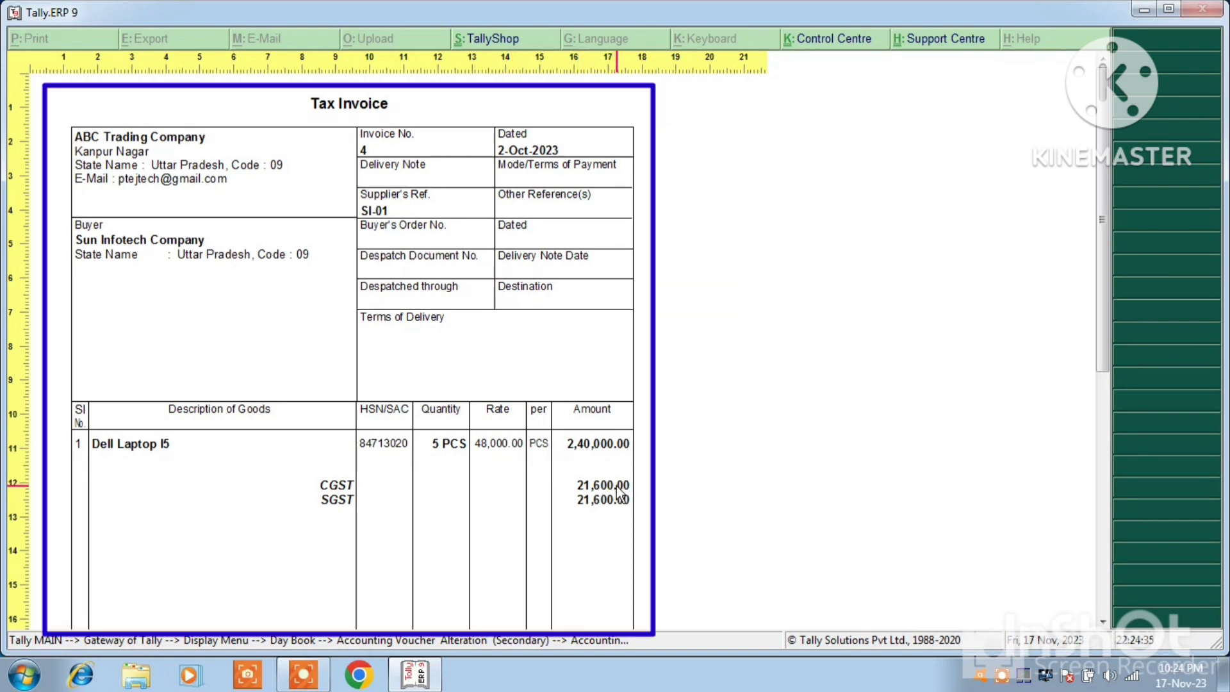
{"action": "scroll", "coordinate": [617, 493], "scroll_direction": "down", "scroll_amount": 1}
{"action": "scroll", "coordinate": [619, 494], "scroll_direction": "down", "scroll_amount": 4}
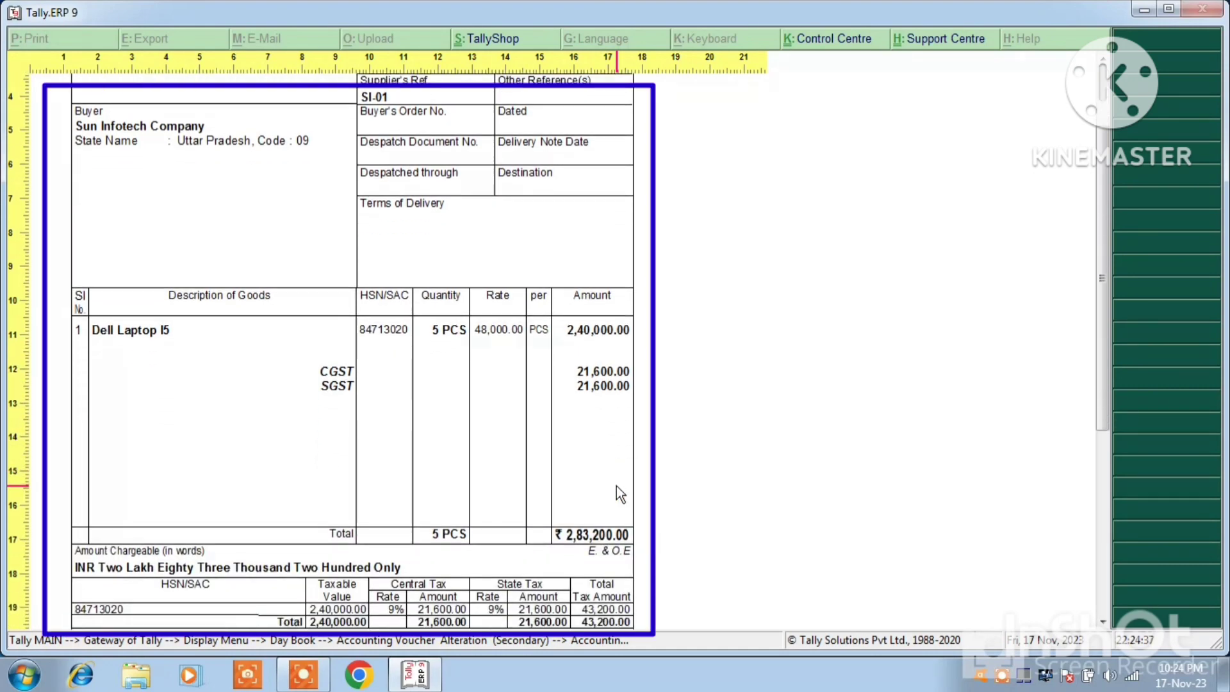
{"action": "scroll", "coordinate": [619, 493], "scroll_direction": "down", "scroll_amount": 4}
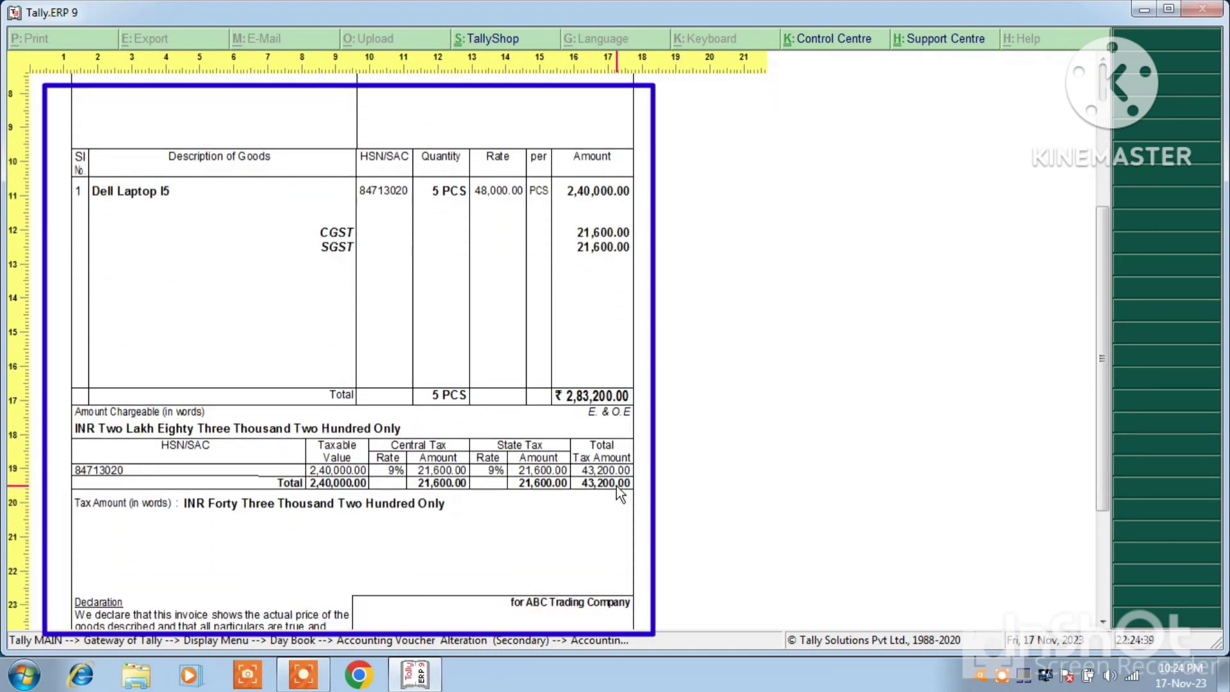
{"action": "scroll", "coordinate": [616, 485], "scroll_direction": "down", "scroll_amount": 2}
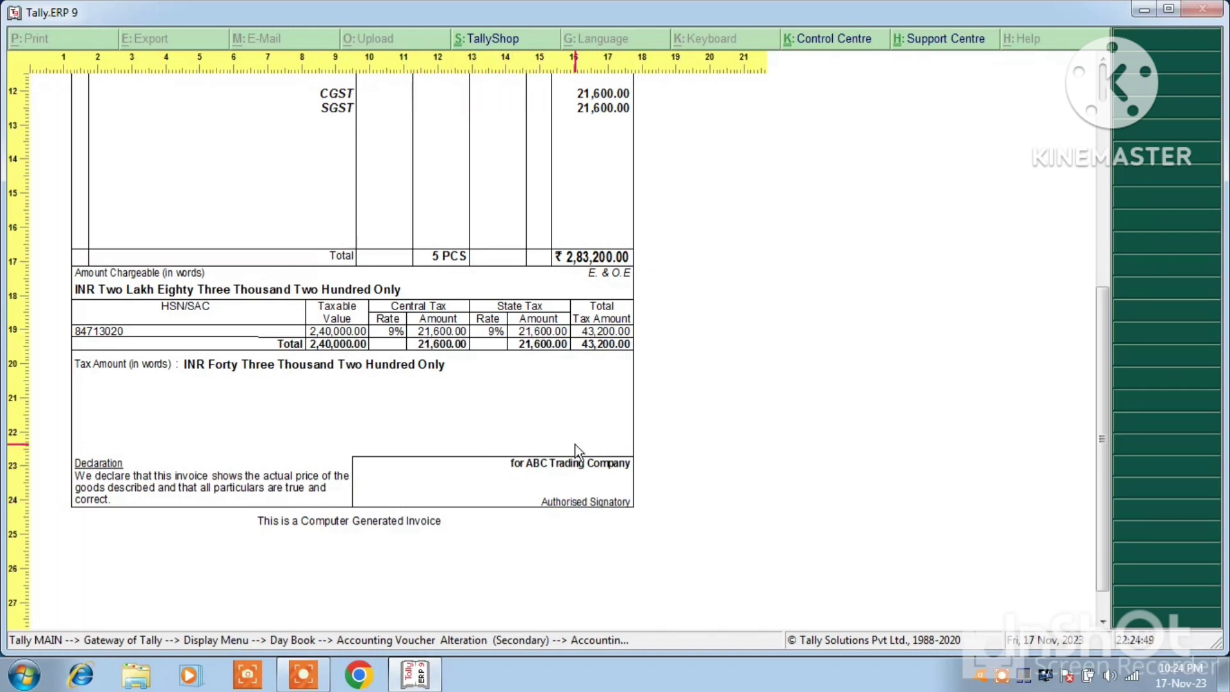
{"action": "left_click", "coordinate": [1102, 97]}
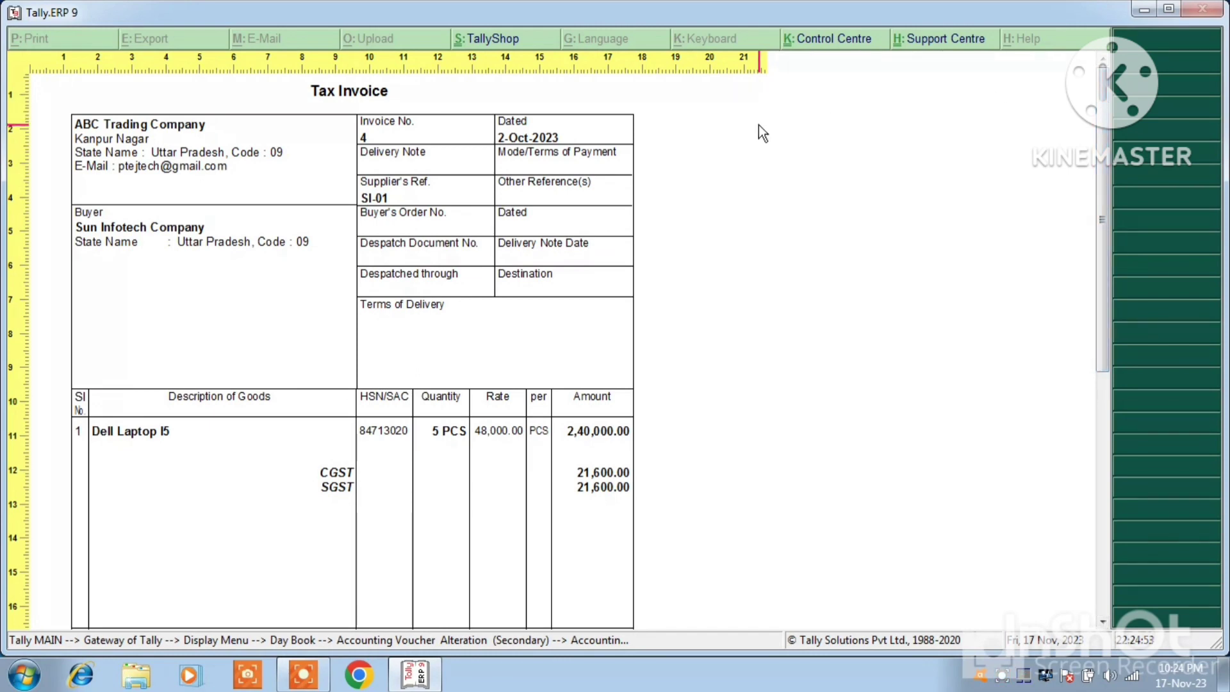
{"action": "key", "text": "alt+z"}
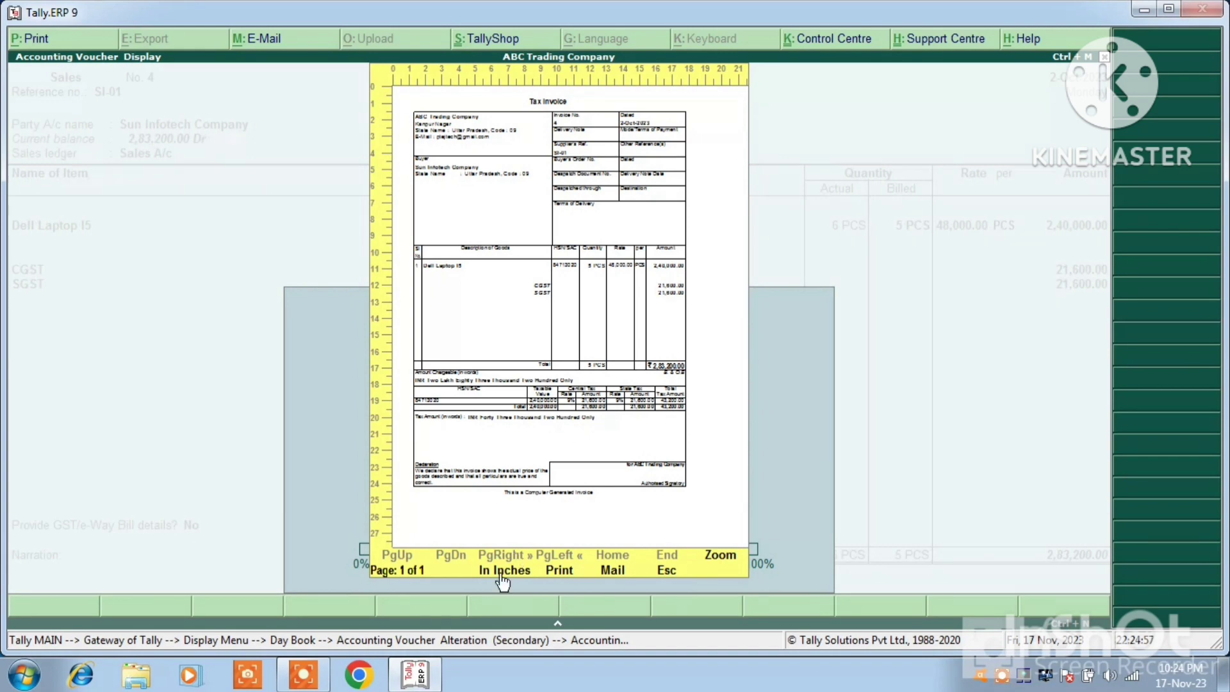
{"action": "left_click", "coordinate": [556, 574]}
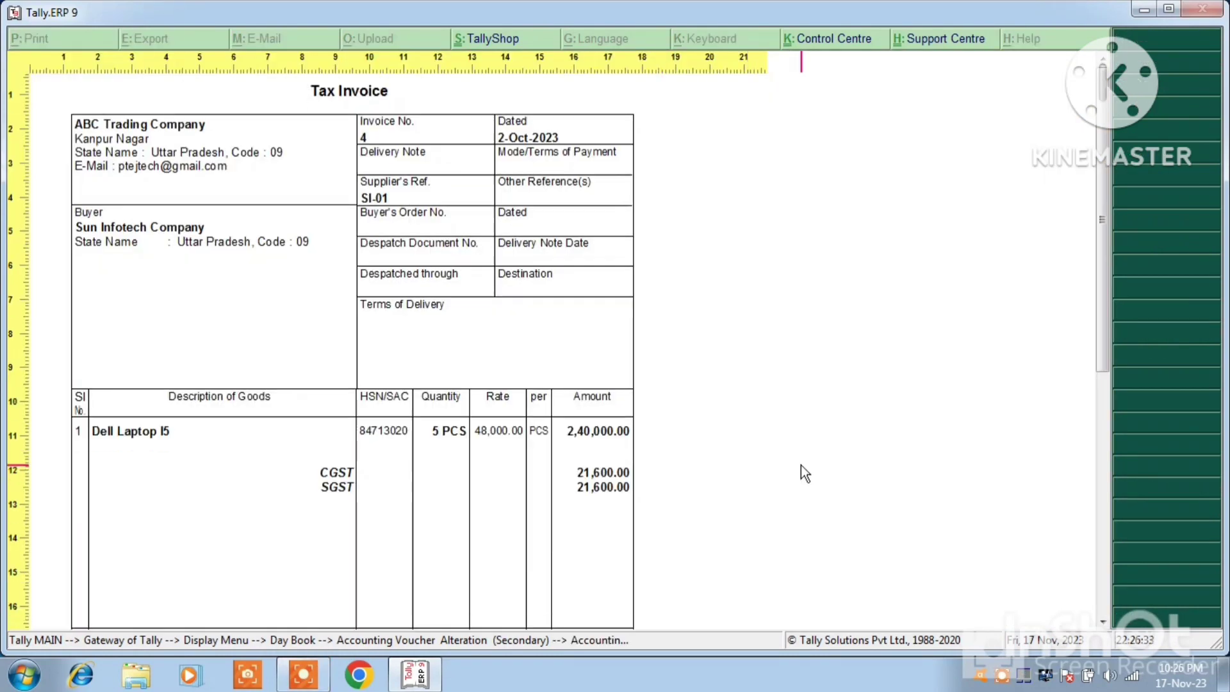
Review the zoomed tax invoice's item line, GST amounts, invoice total and tax breakdown.
{"action": "scroll", "coordinate": [801, 466], "scroll_direction": "down", "scroll_amount": 4}
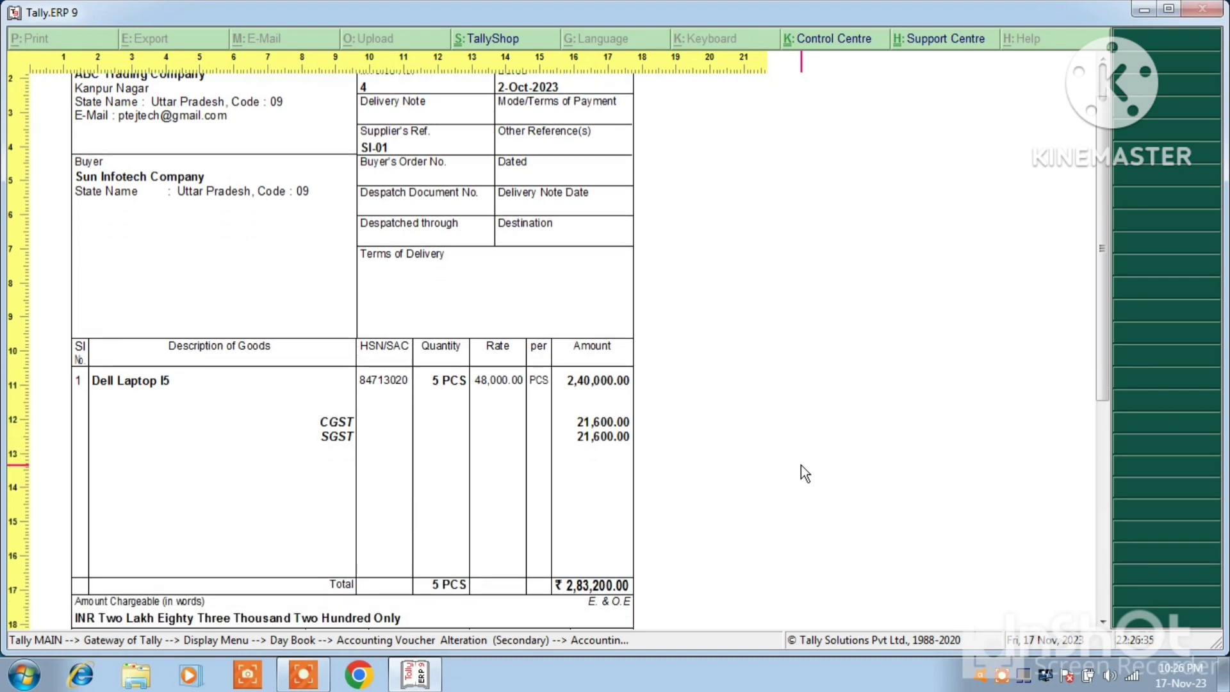
{"action": "scroll", "coordinate": [801, 466], "scroll_direction": "down", "scroll_amount": 5}
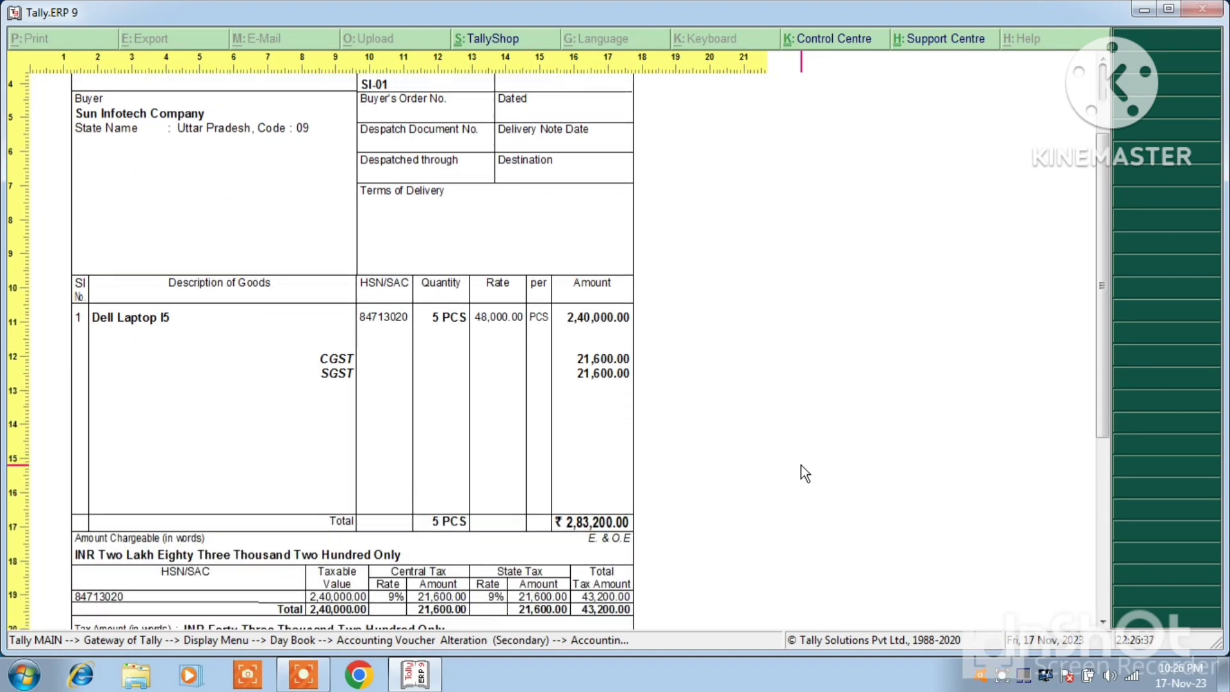
{"action": "scroll", "coordinate": [801, 466], "scroll_direction": "down", "scroll_amount": 4}
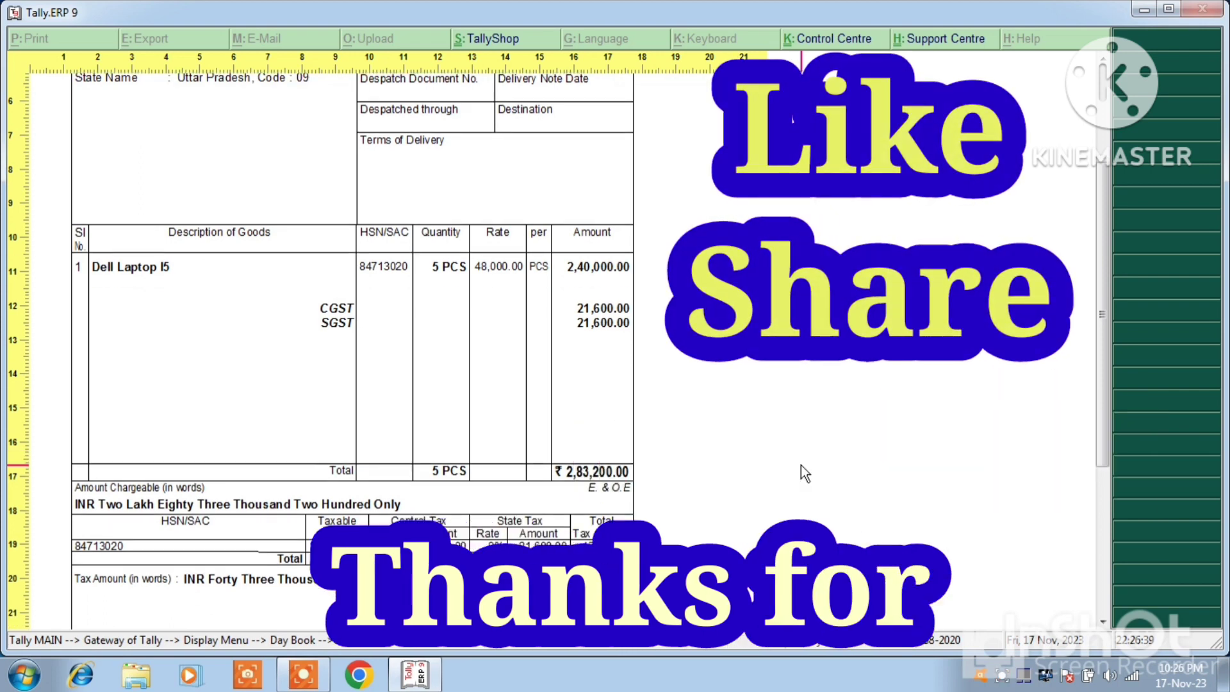
{"action": "scroll", "coordinate": [803, 473], "scroll_direction": "down", "scroll_amount": 5}
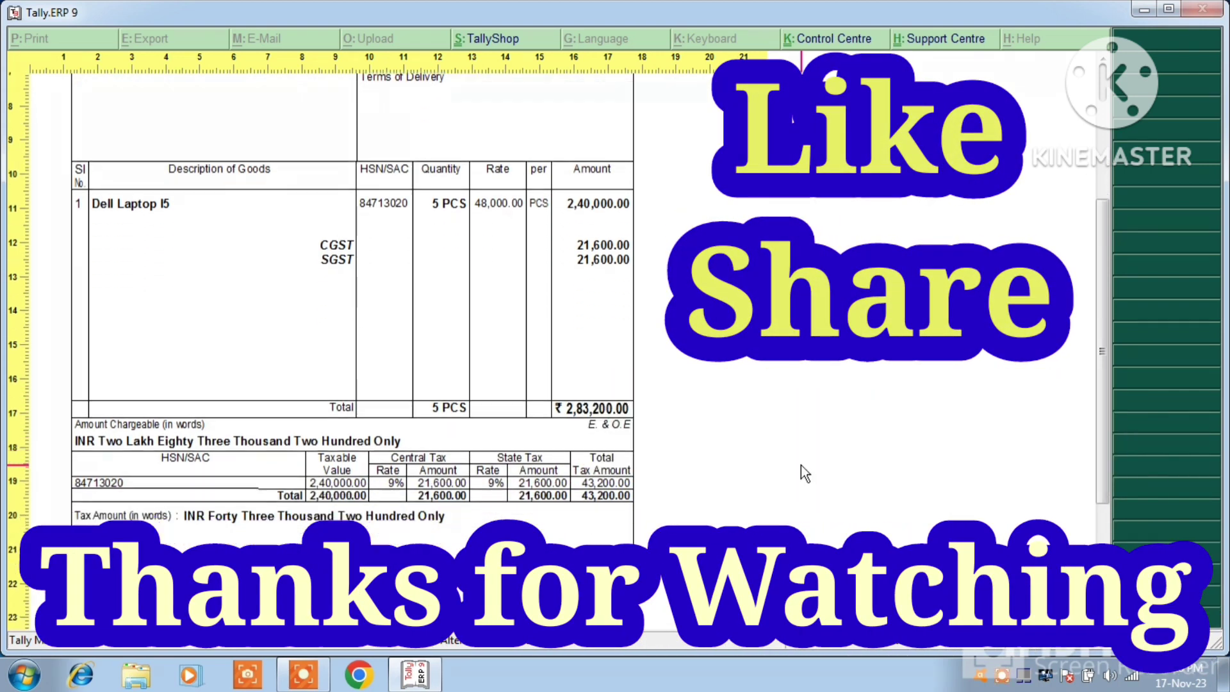
{"action": "scroll", "coordinate": [804, 473], "scroll_direction": "down", "scroll_amount": 5}
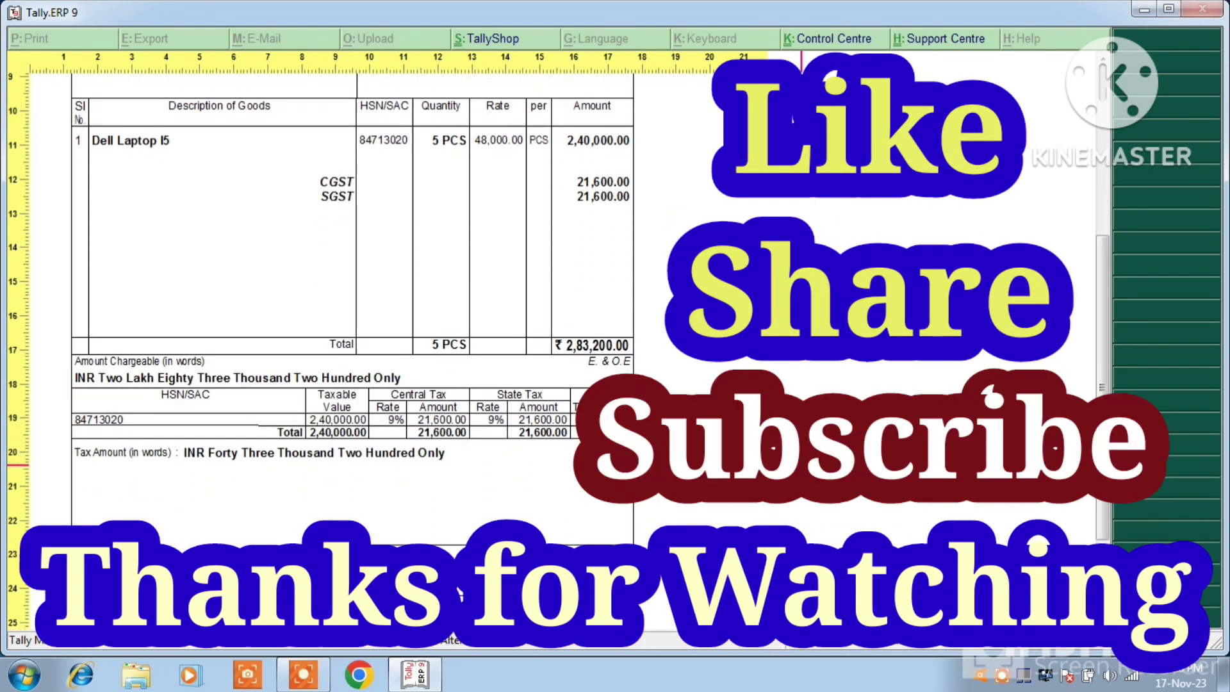
{"action": "scroll", "coordinate": [806, 473], "scroll_direction": "up", "scroll_amount": 2}
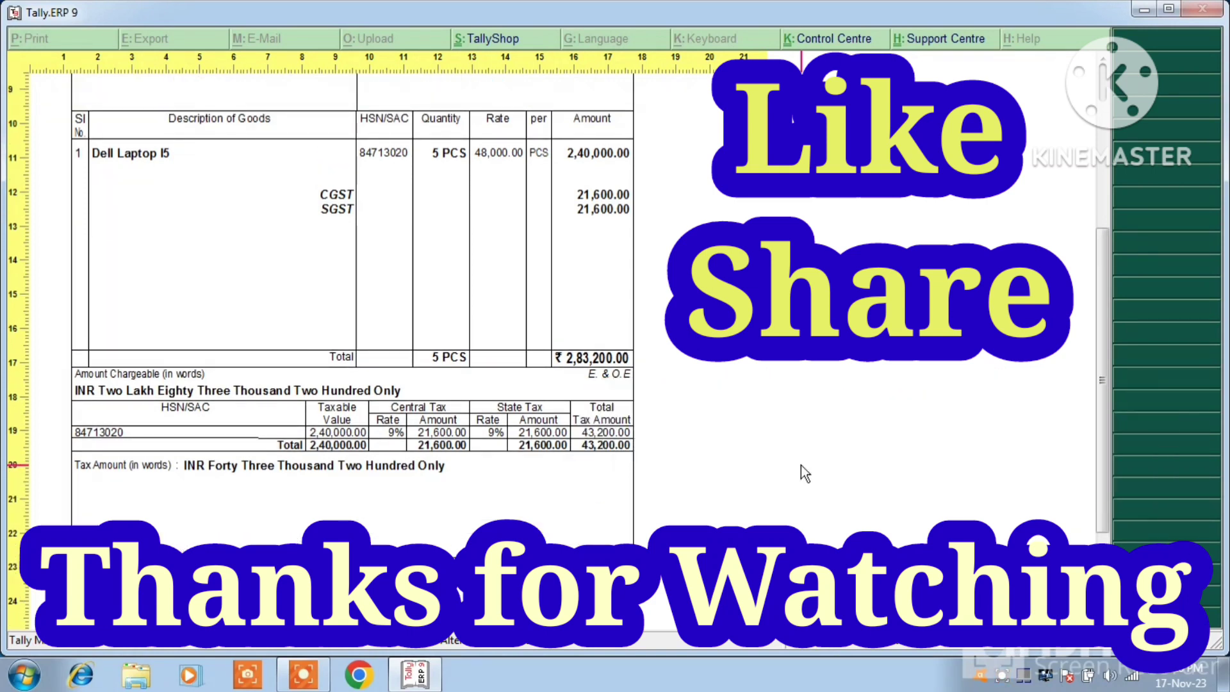
{"action": "scroll", "coordinate": [805, 473], "scroll_direction": "up", "scroll_amount": 15}
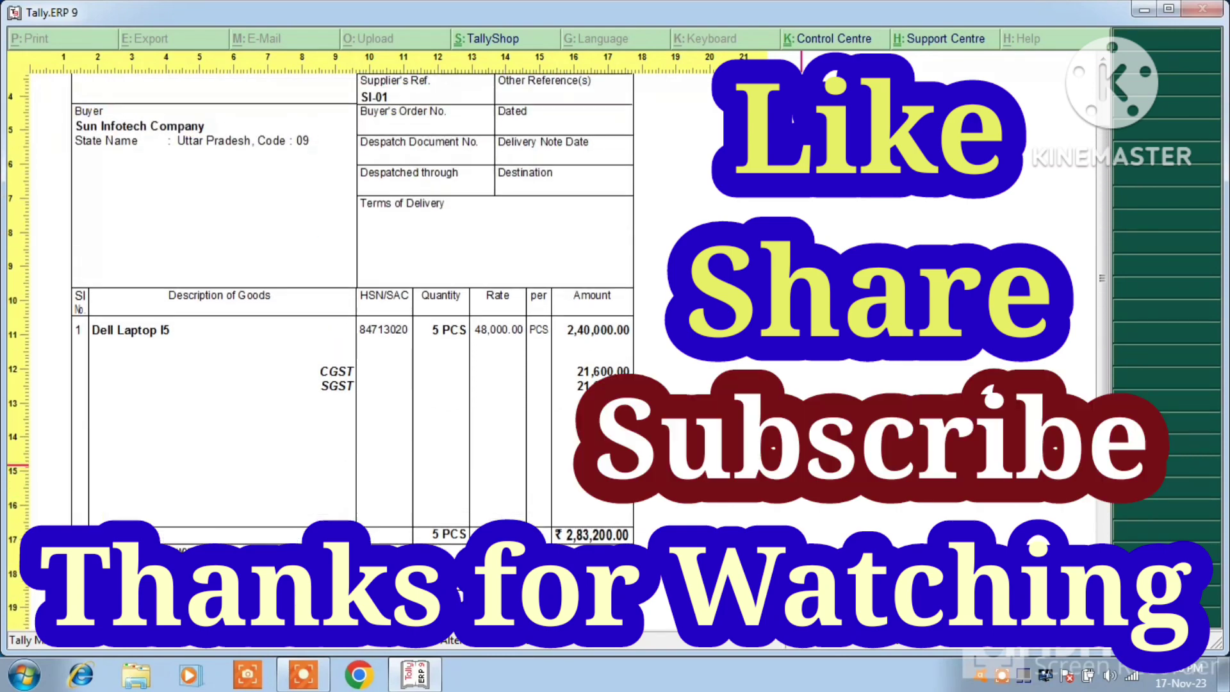